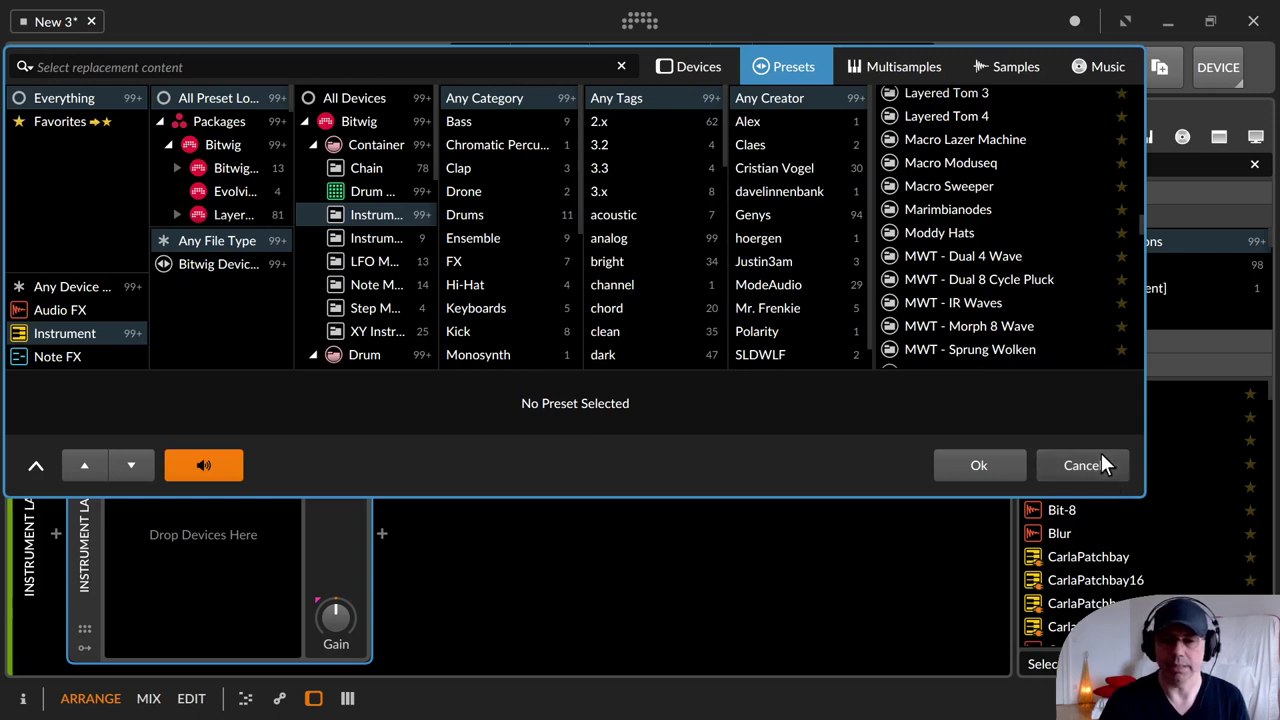
Dismiss the preset browser and look through the empty Instrument Layer's remote controls, modulator slots and the device choices for a new layer
click(1103, 462)
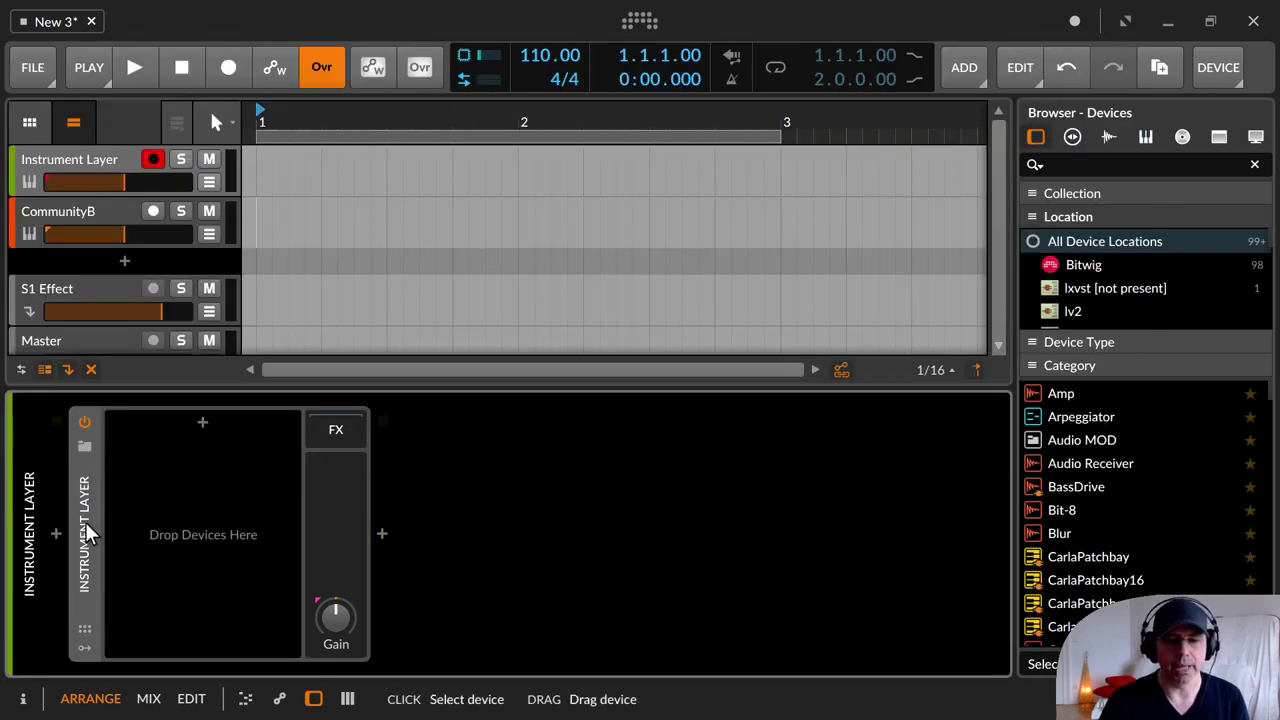
click(84, 630)
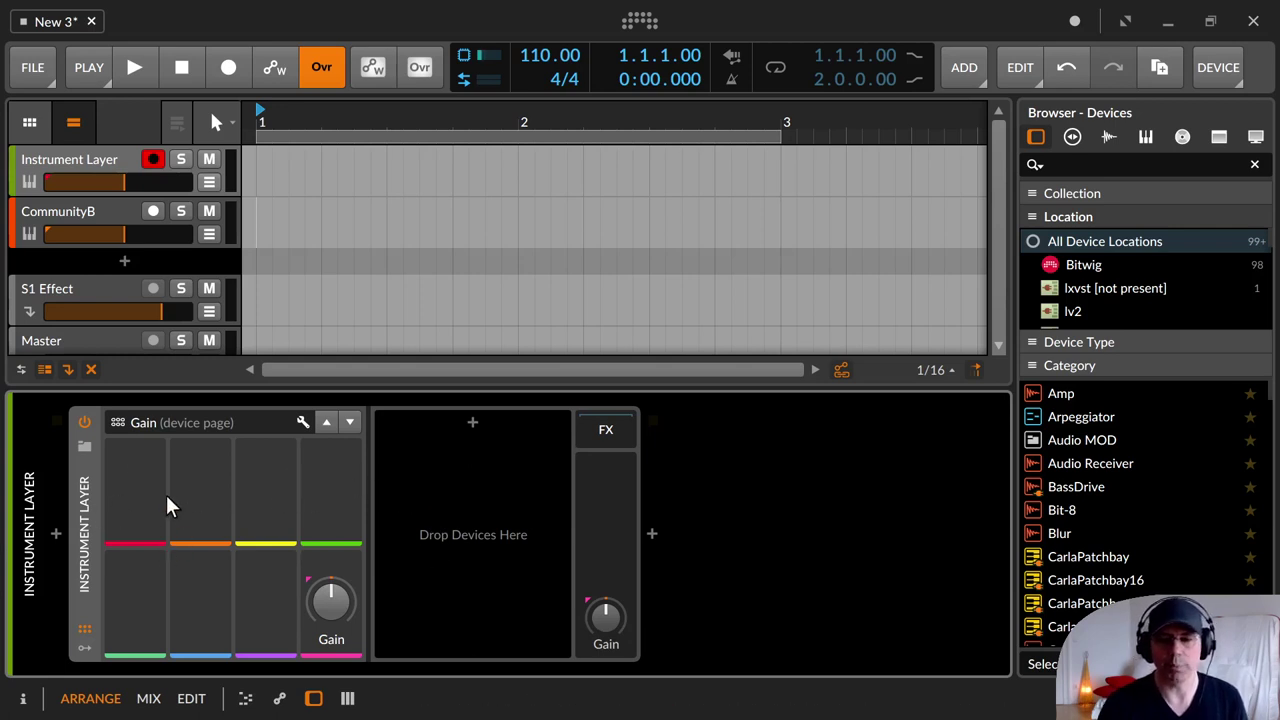
click(86, 637)
click(87, 652)
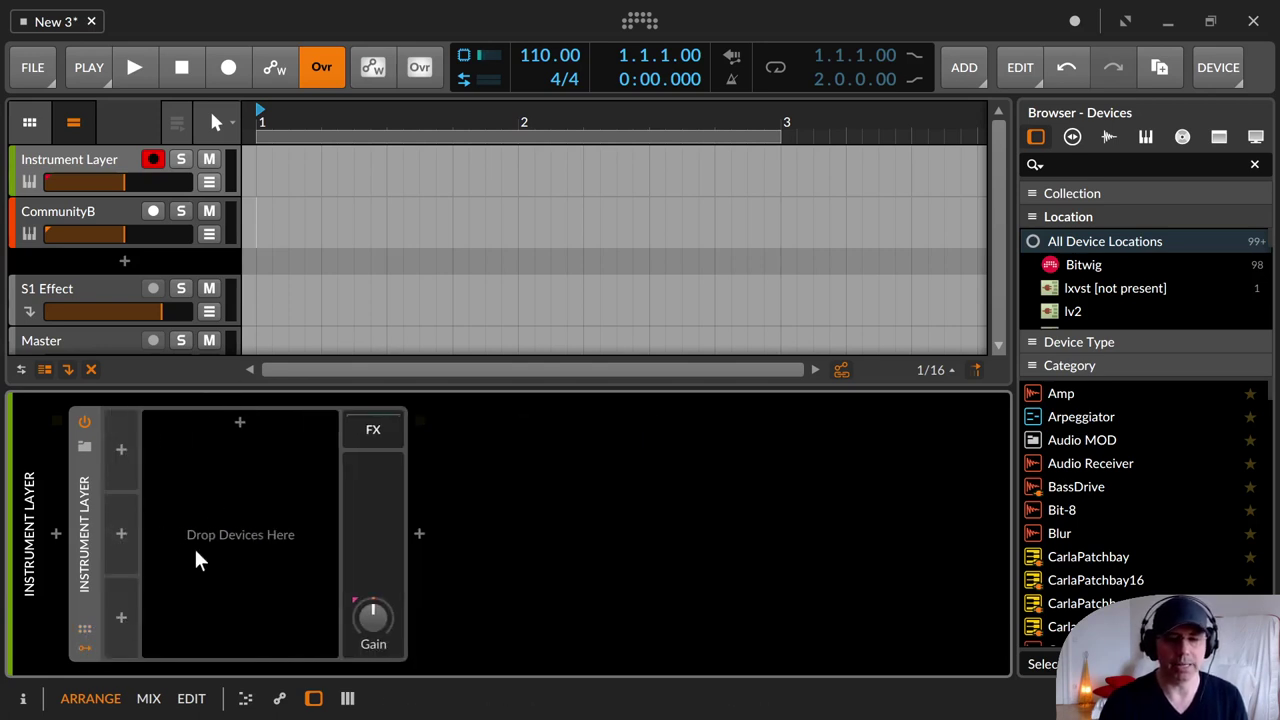
click(86, 648)
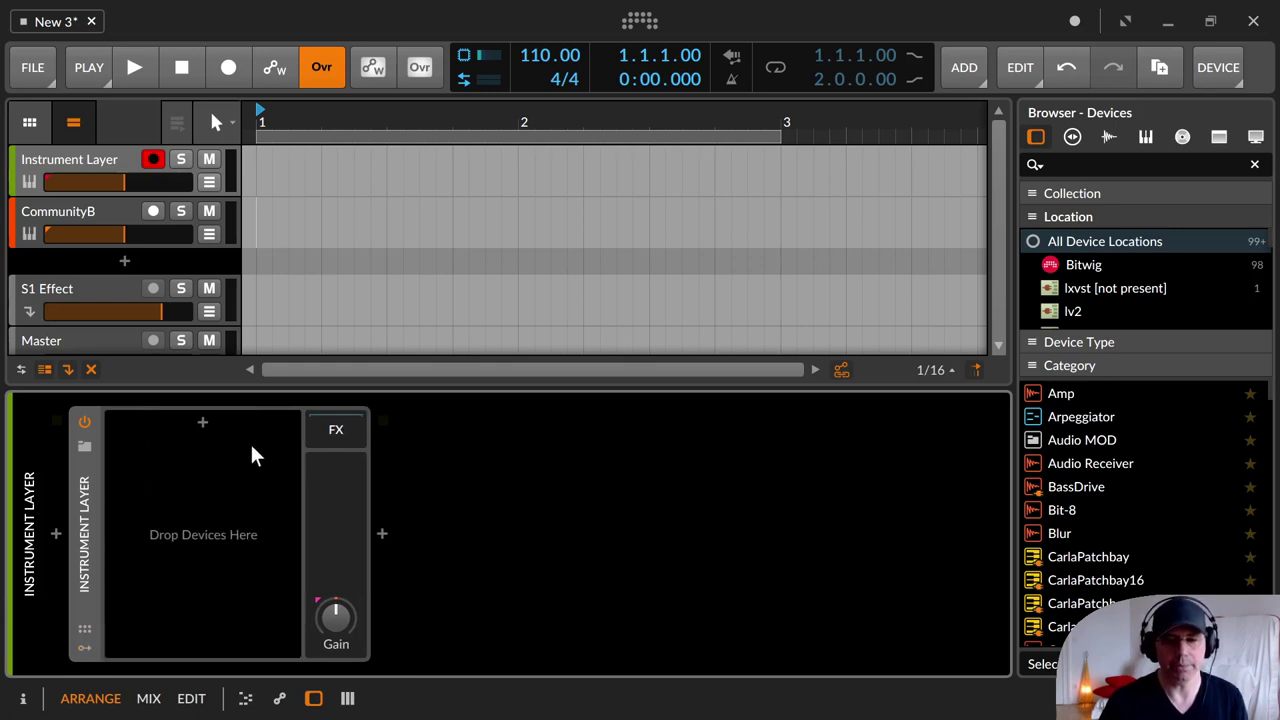
click(204, 428)
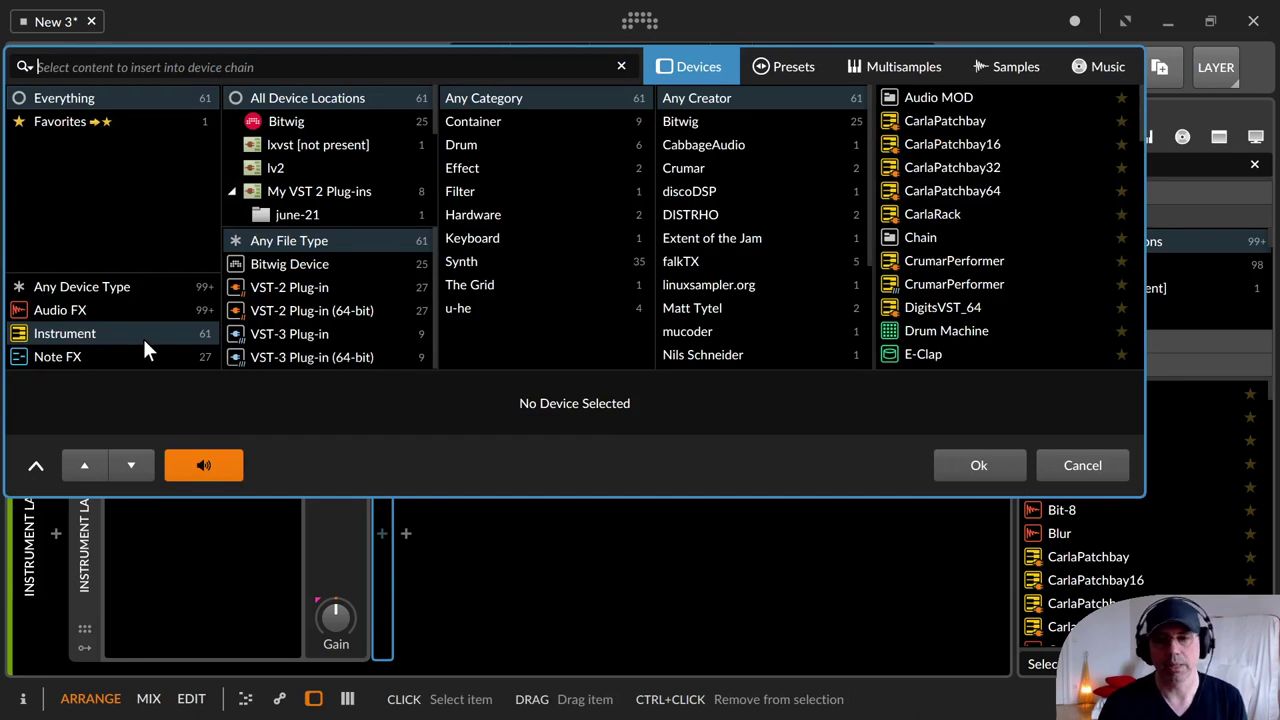
key(Escape)
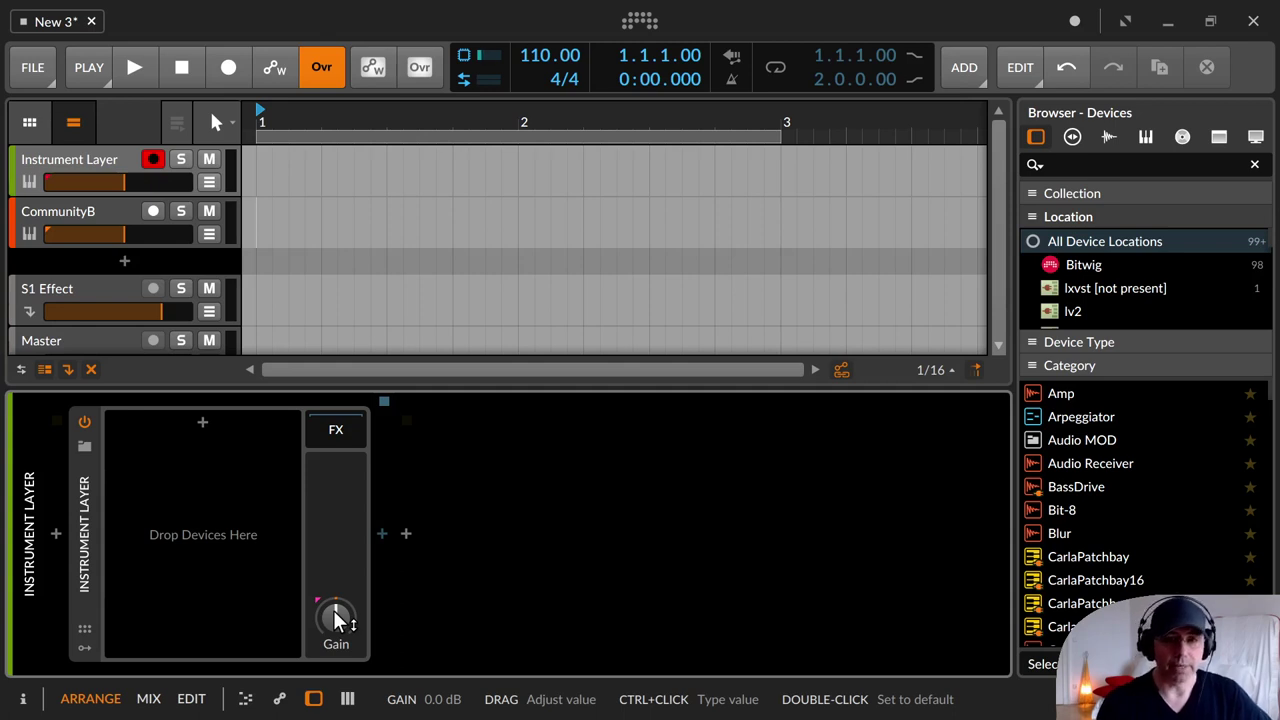
Select the CommunityB track and expand its Instrument Layer device to show the contained layers
click(103, 218)
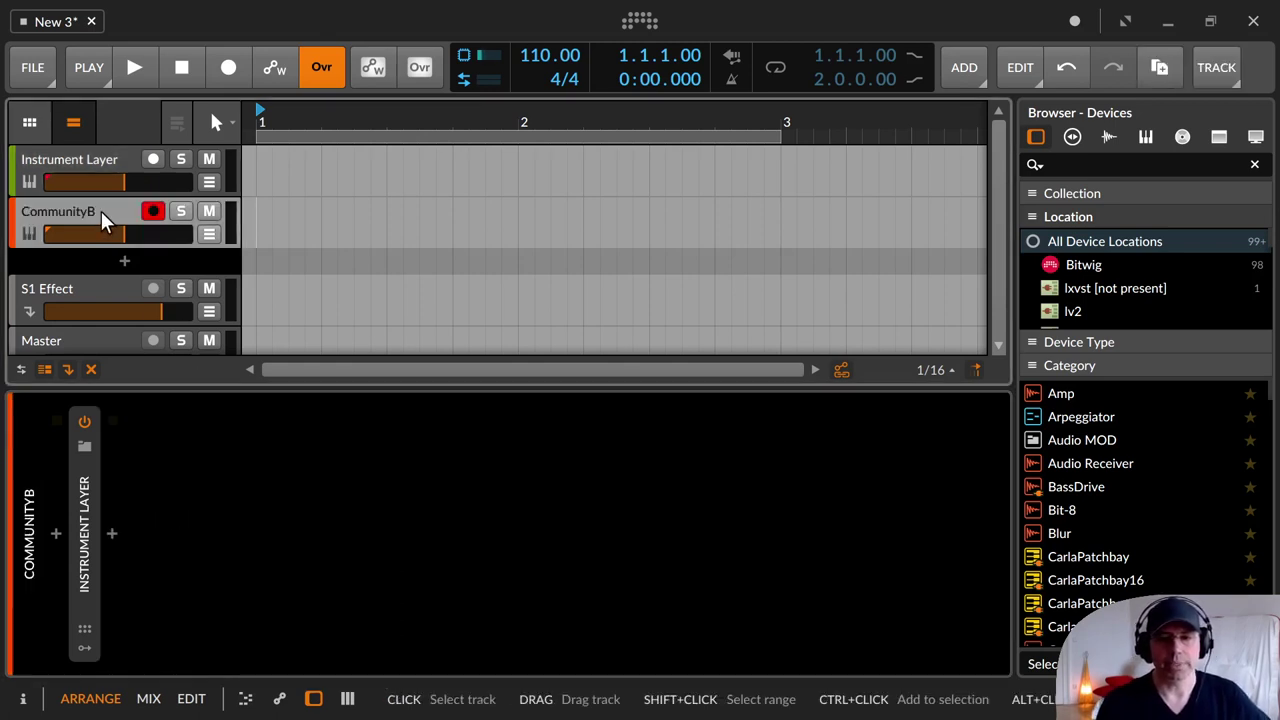
click(80, 528)
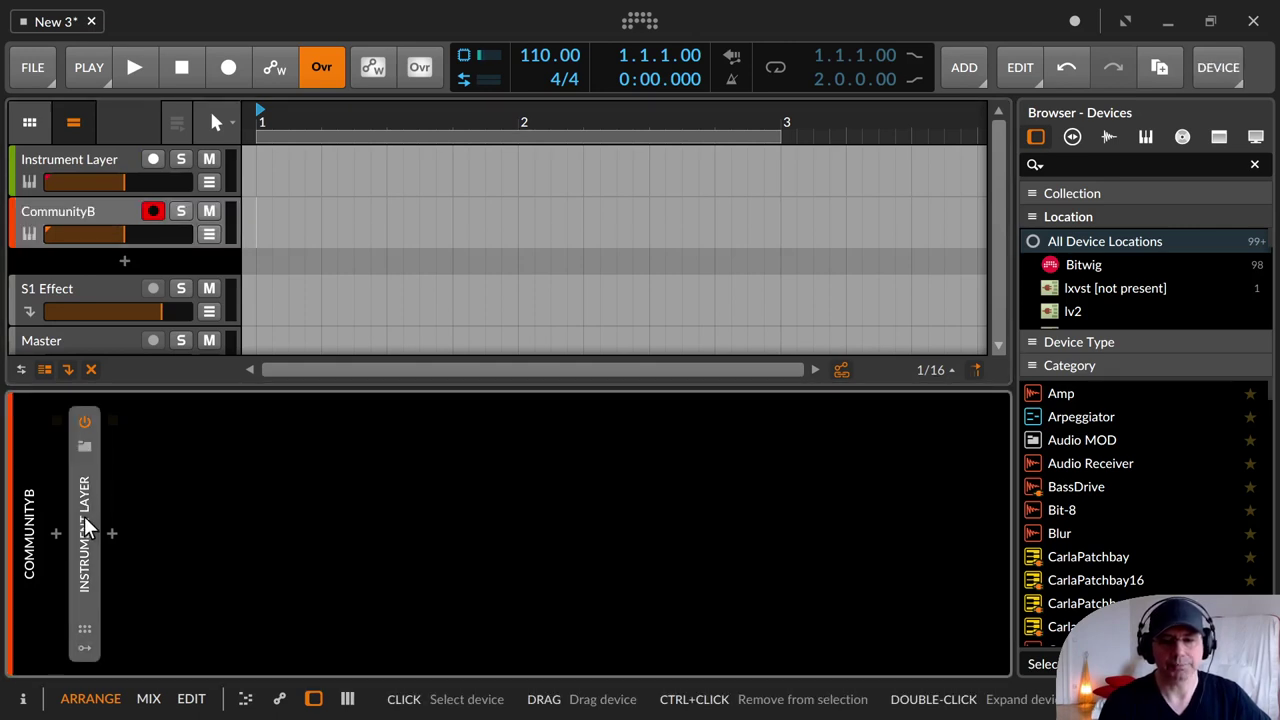
double_click(85, 528)
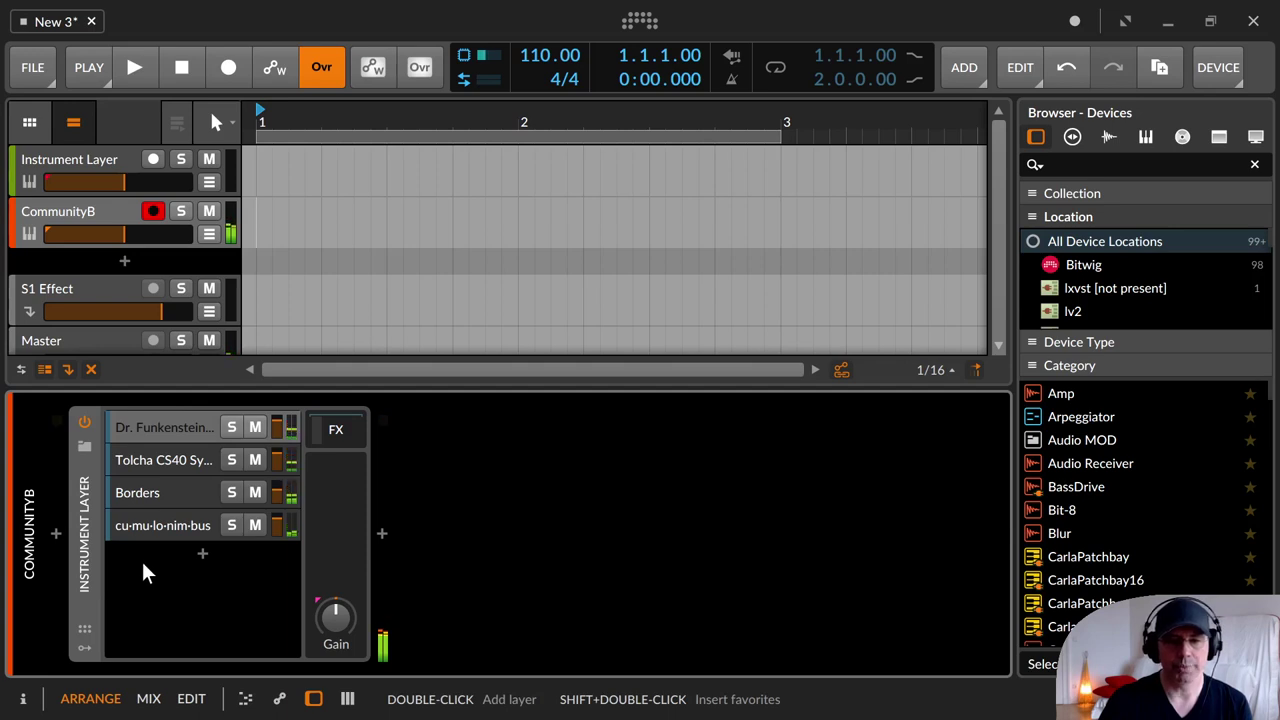
Solo the Dr. Funkenstein, Tolcha CS40, Borders and cu-mu-lo-nim-bus layers one after another with their devices shown, and clear the solo
click(200, 430)
click(231, 428)
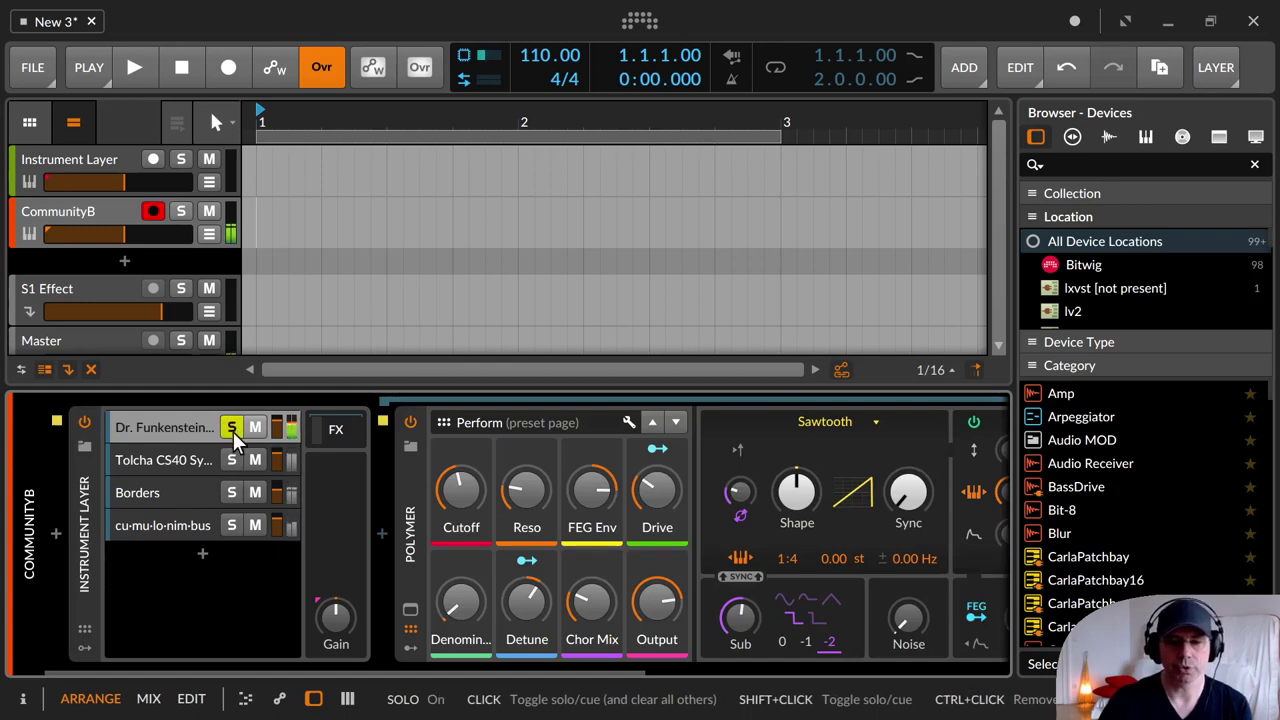
click(193, 463)
click(231, 461)
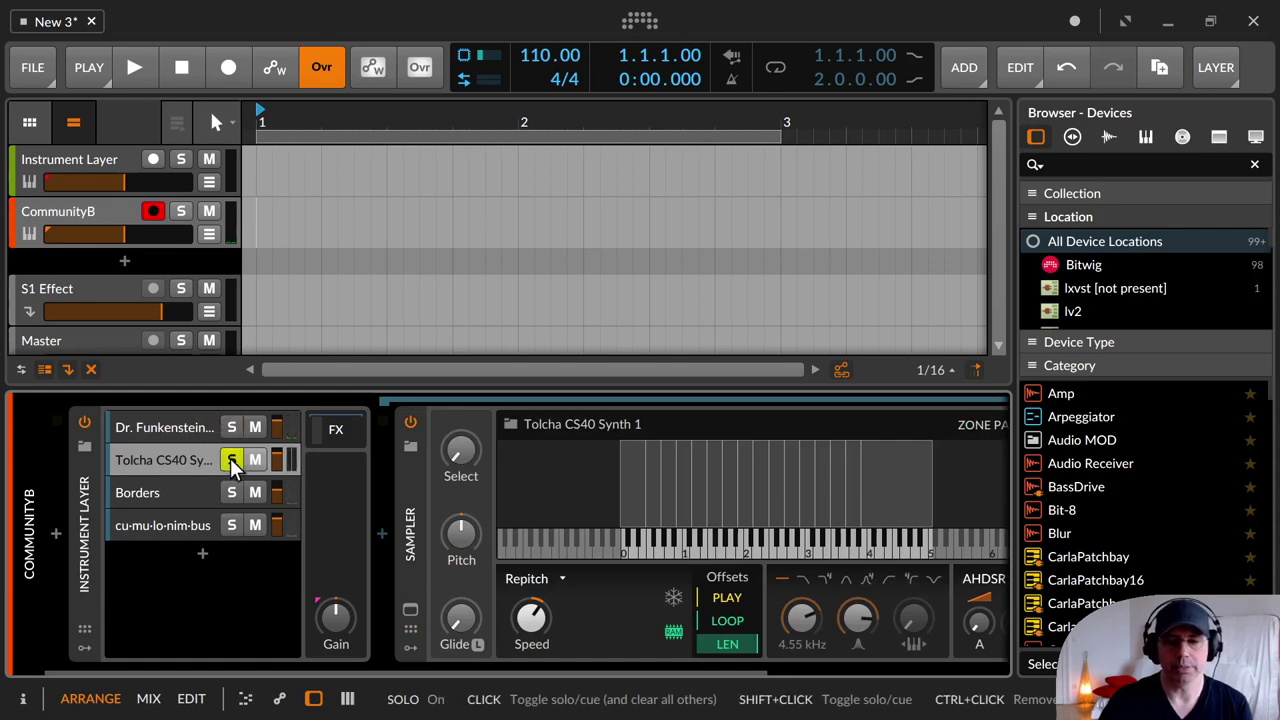
click(174, 505)
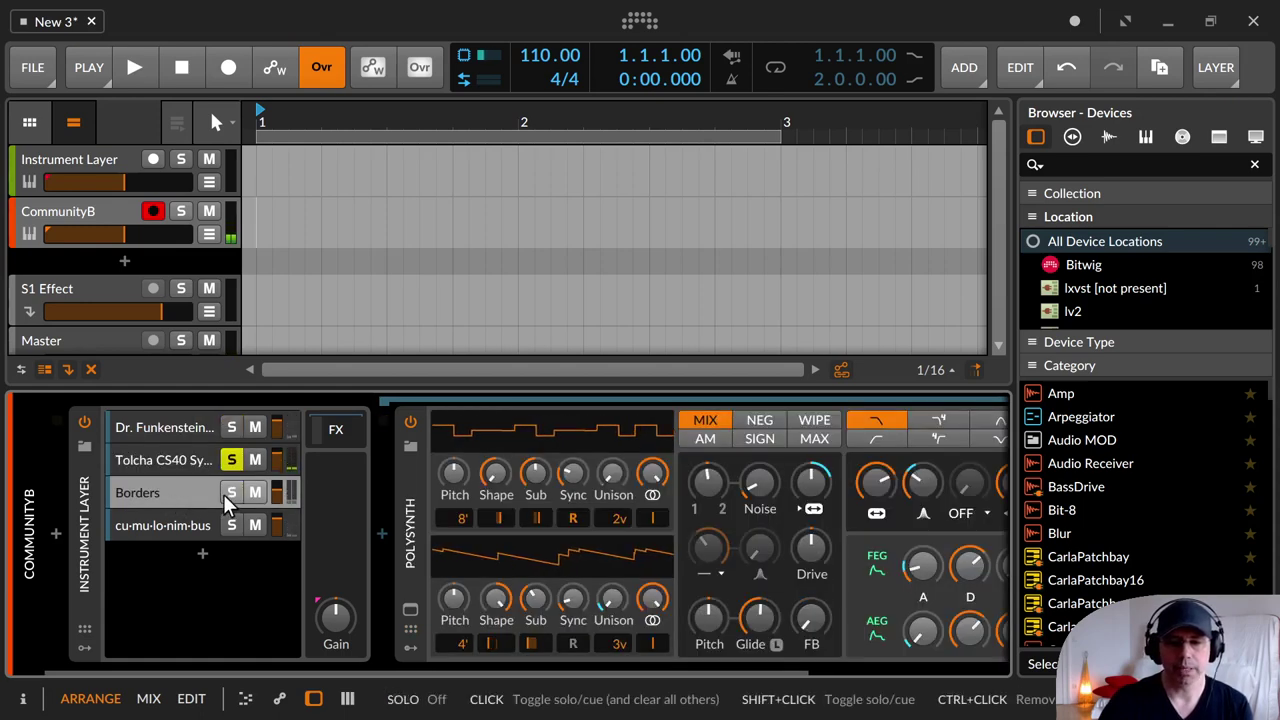
click(229, 495)
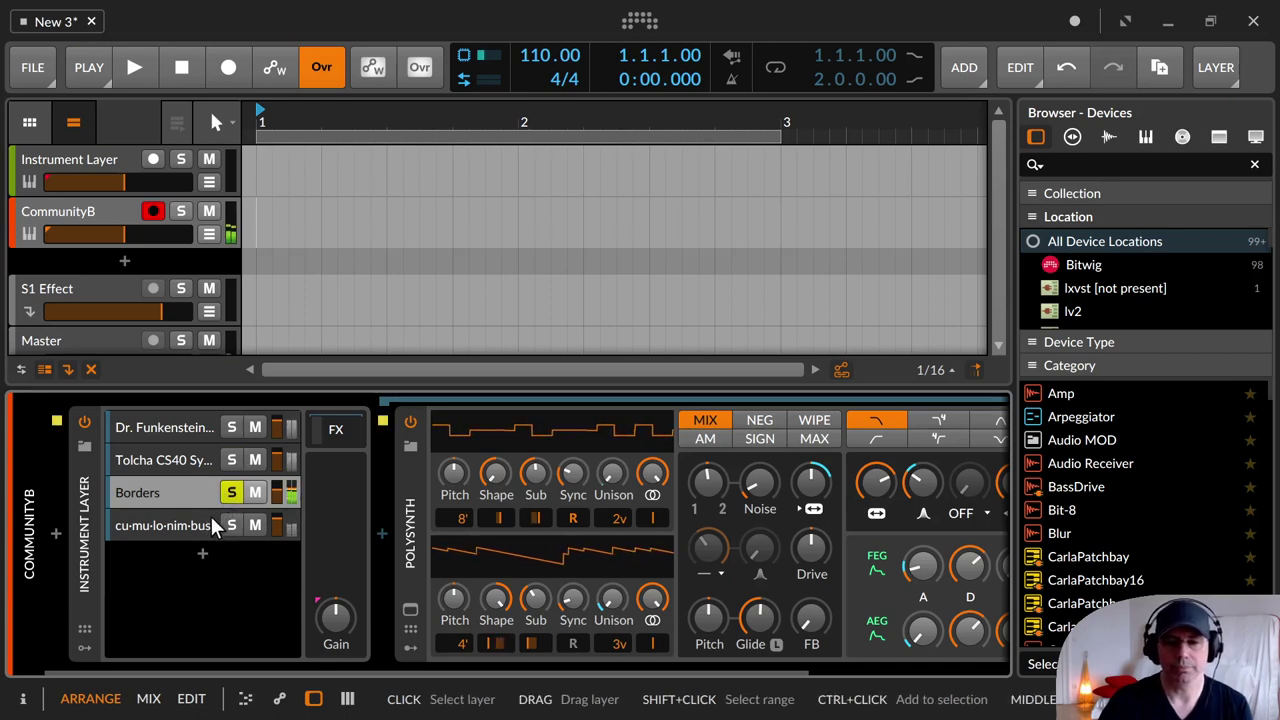
click(200, 528)
click(230, 525)
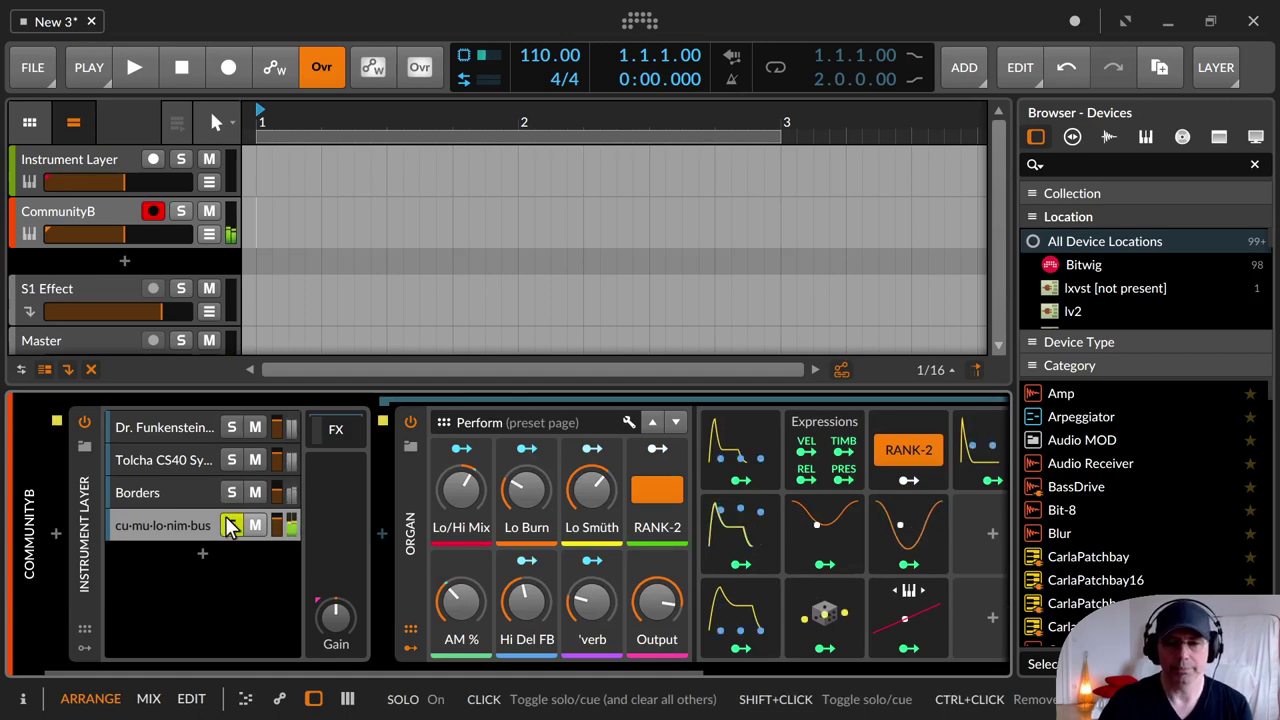
click(230, 525)
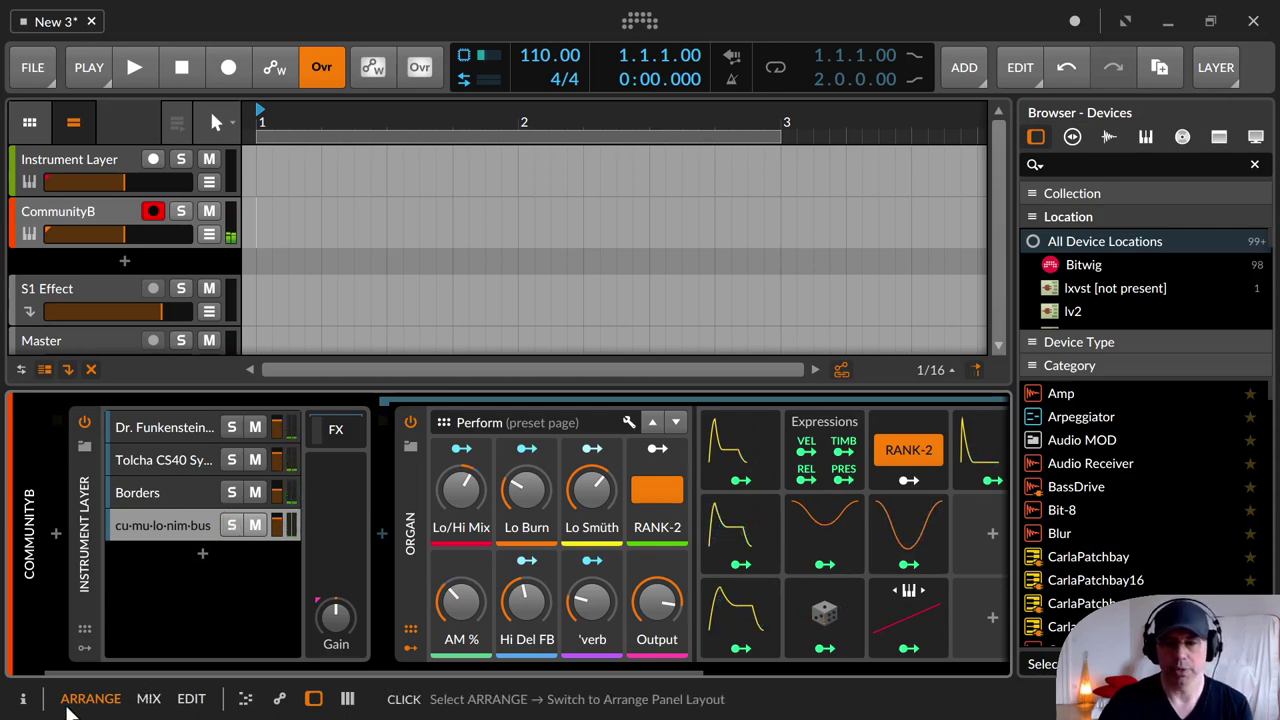
Show the inspector, go through the layers' channel settings and pan the Tolcha CS40 layer to the left
click(22, 698)
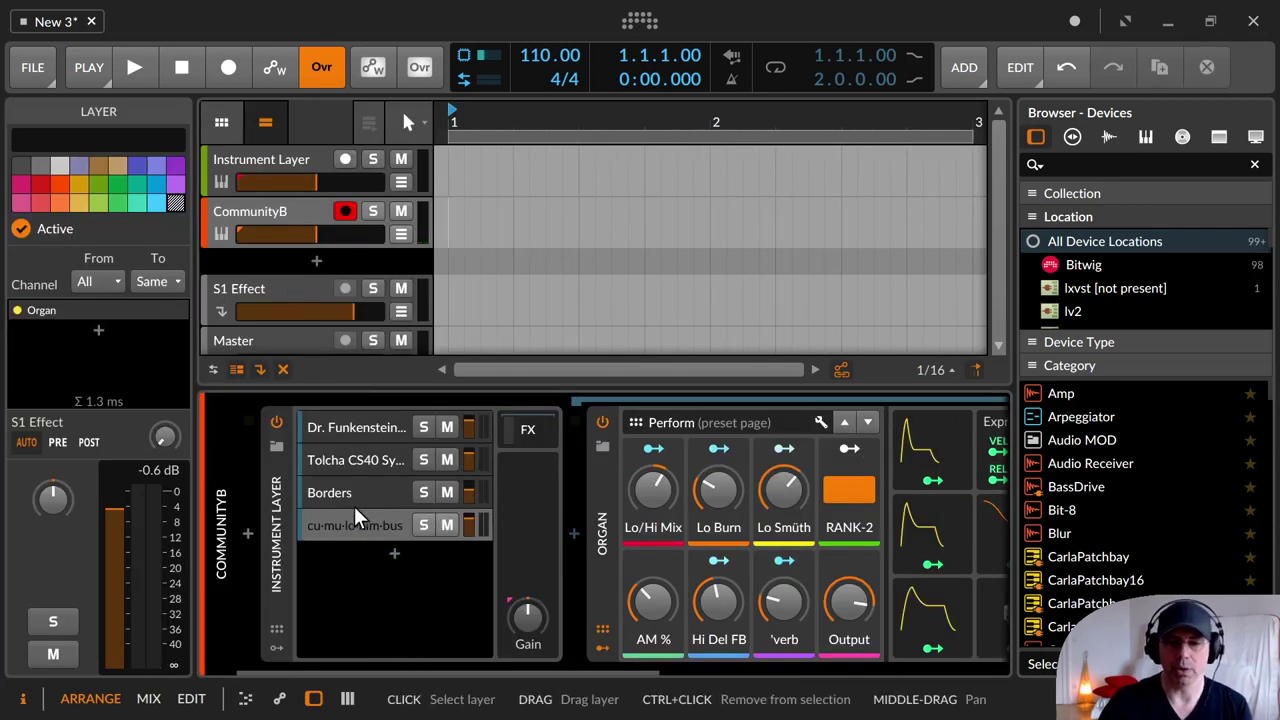
click(345, 492)
click(365, 460)
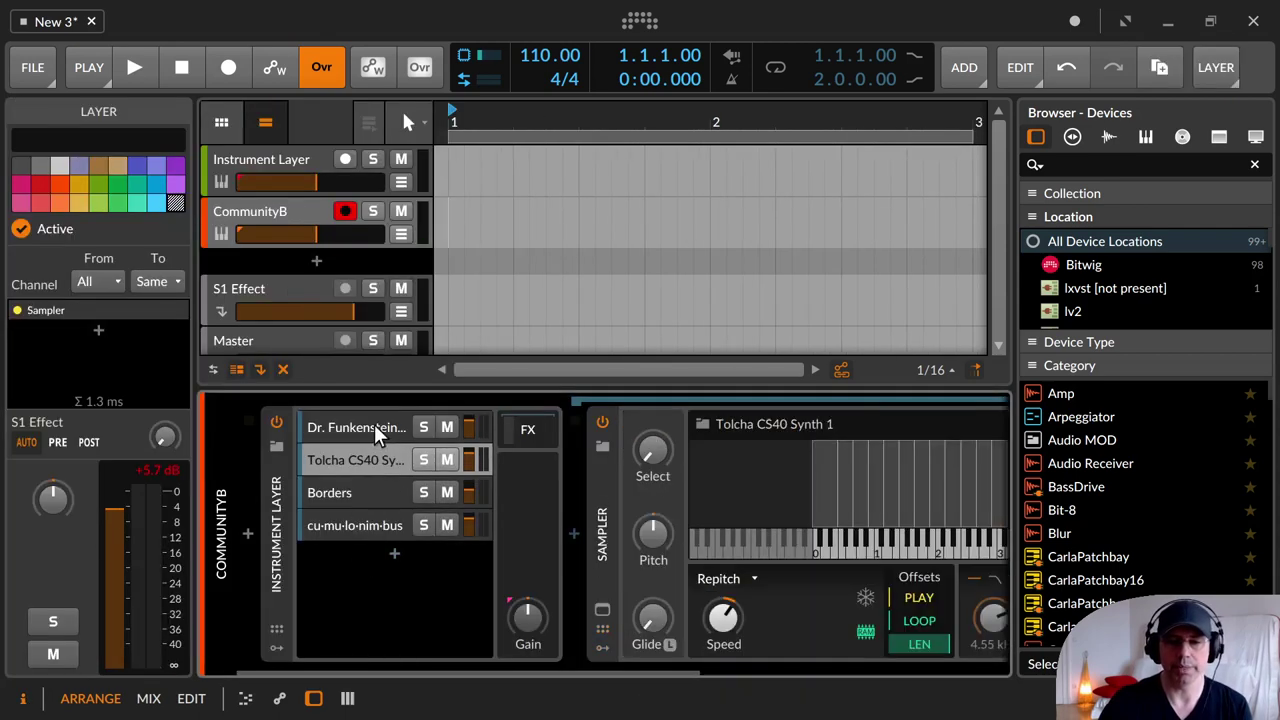
click(368, 428)
click(372, 460)
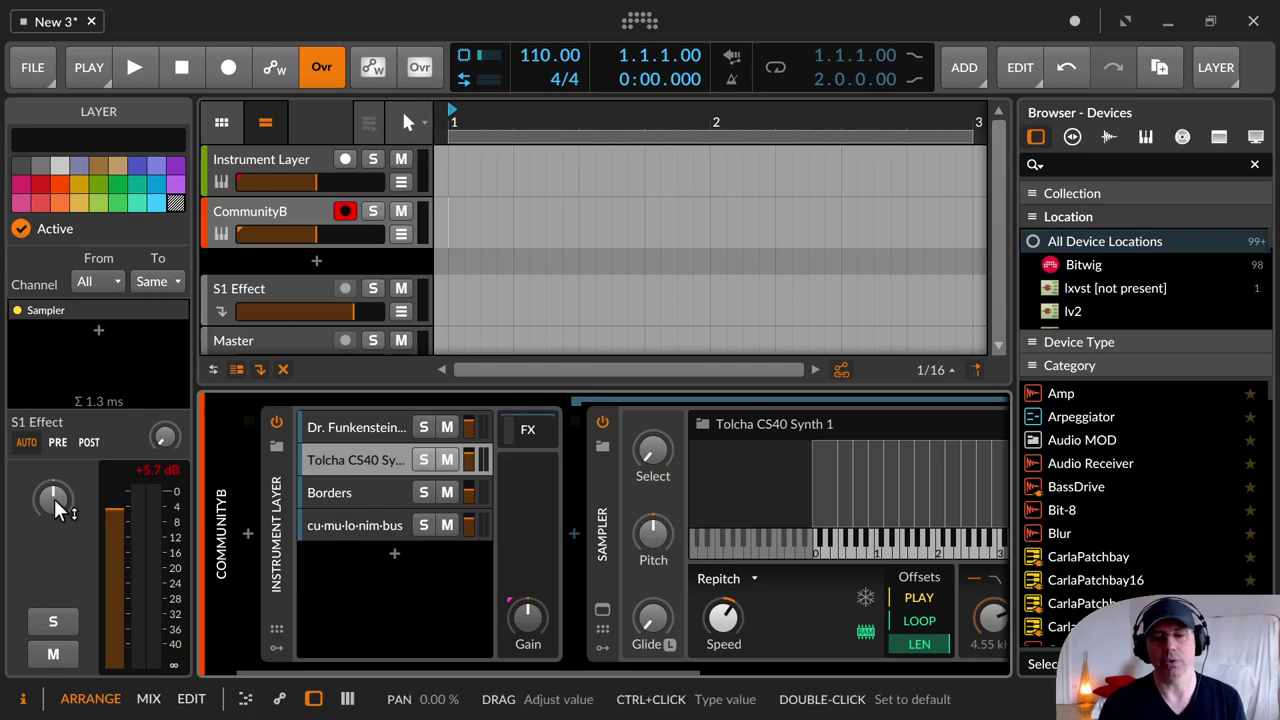
click(356, 490)
click(352, 462)
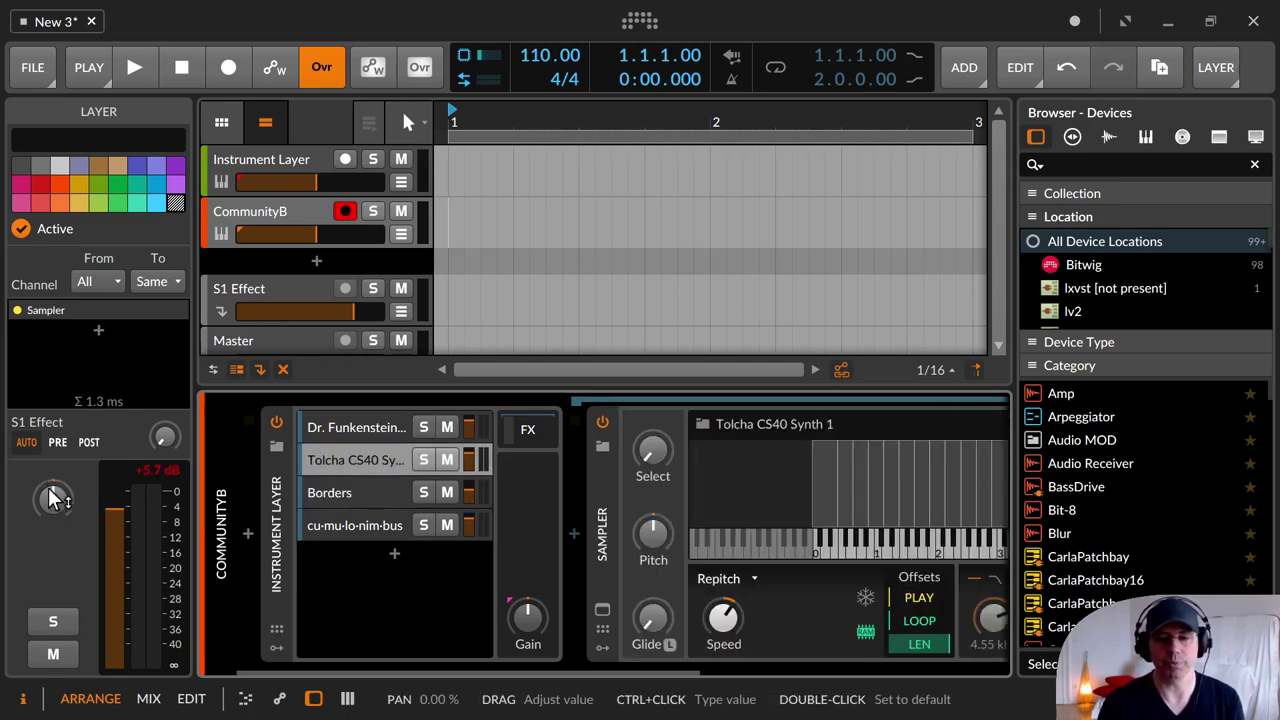
mouse_move(55, 503)
mouse_down()
mouse_move(55, 554)
mouse_move(50, 497)
mouse_up()
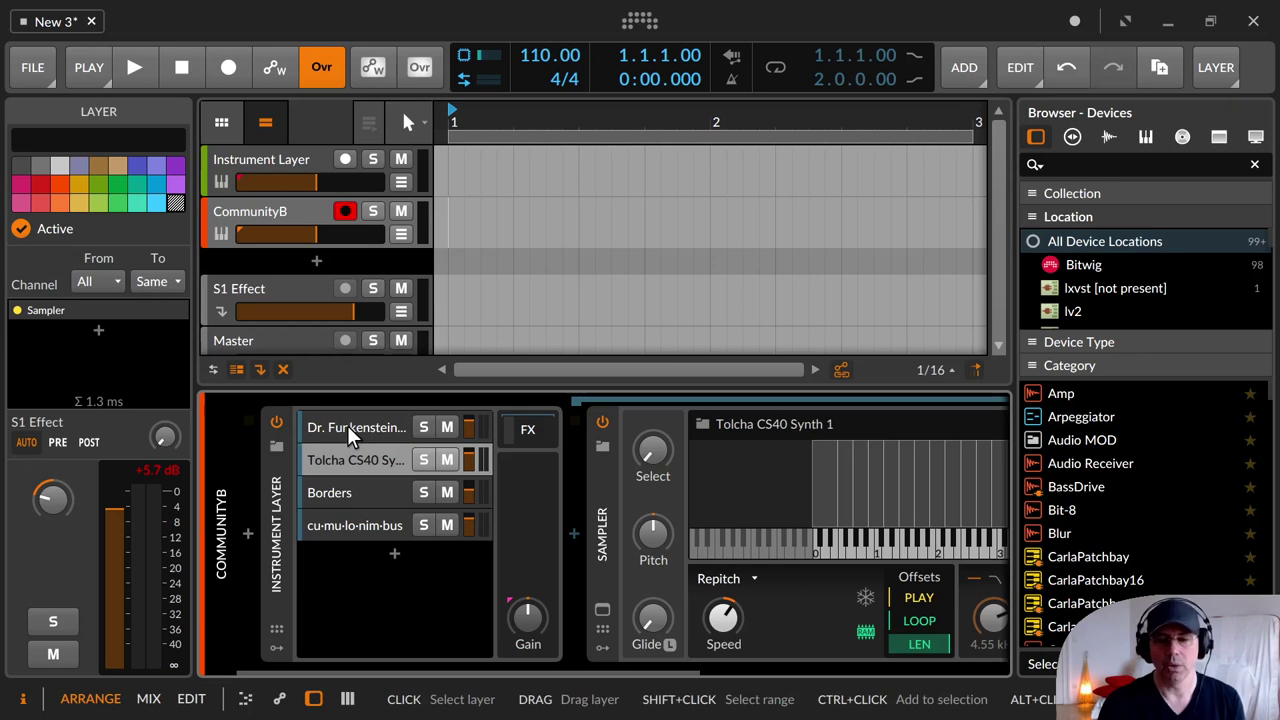
Compare the Borders, cu-mu-lo-nim-bus and Dr. Funkenstein layers by soloing each, ending with cu-mu-lo-nim-bus soloed
click(422, 492)
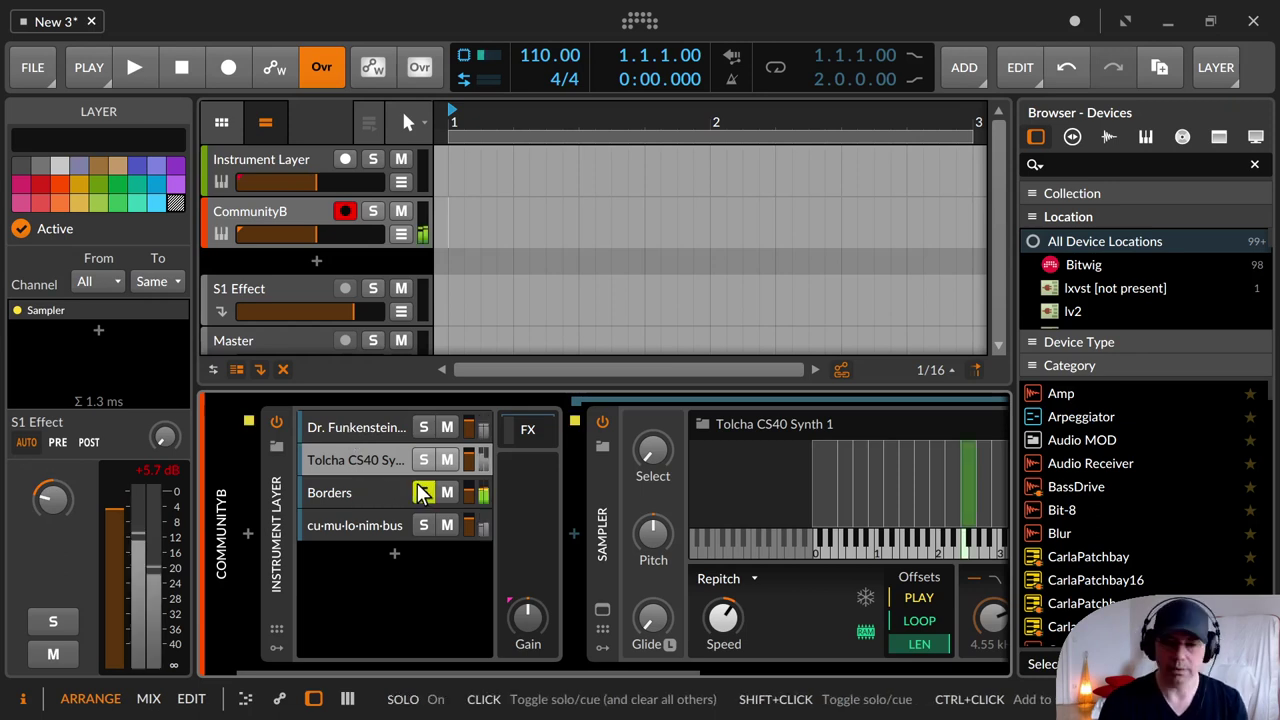
click(422, 524)
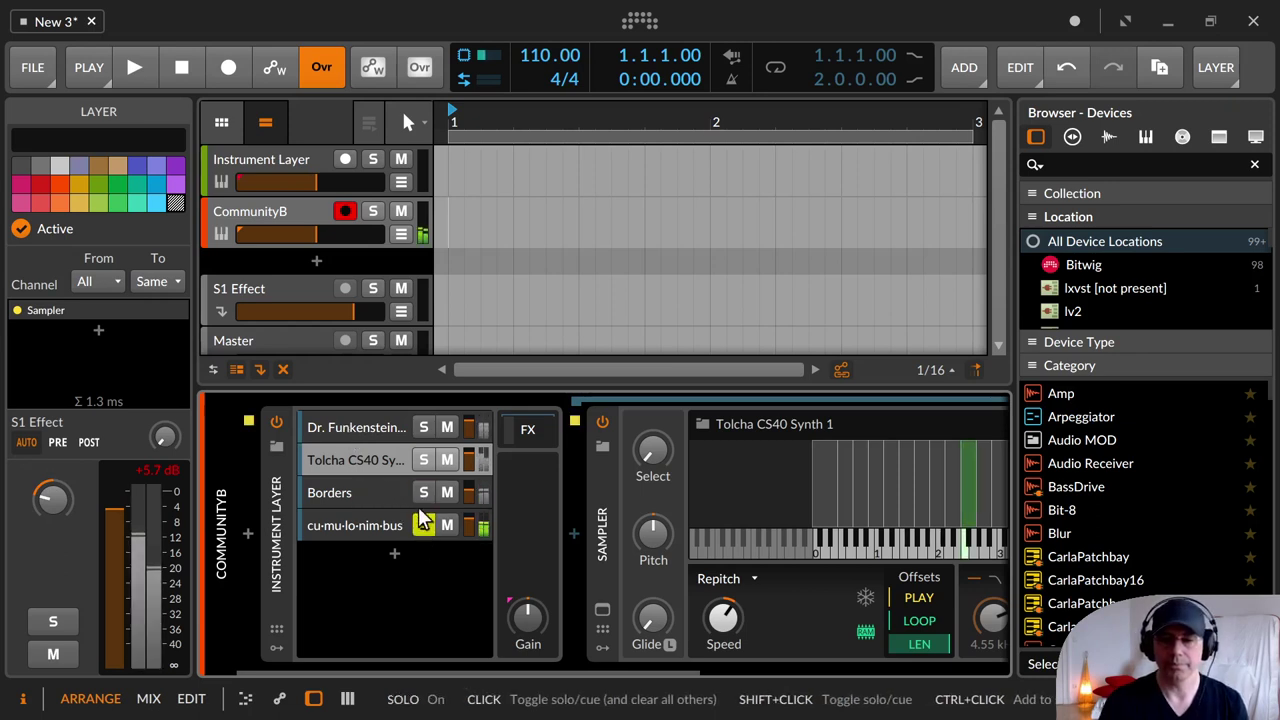
click(423, 427)
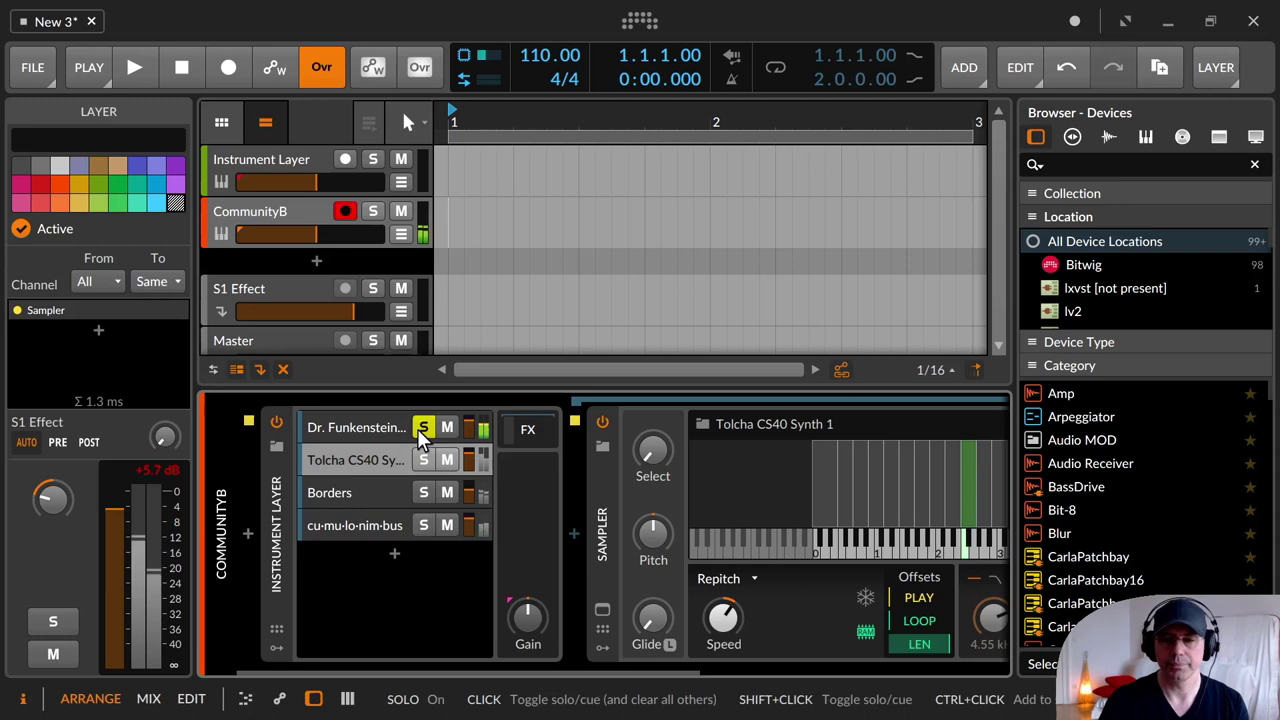
click(423, 525)
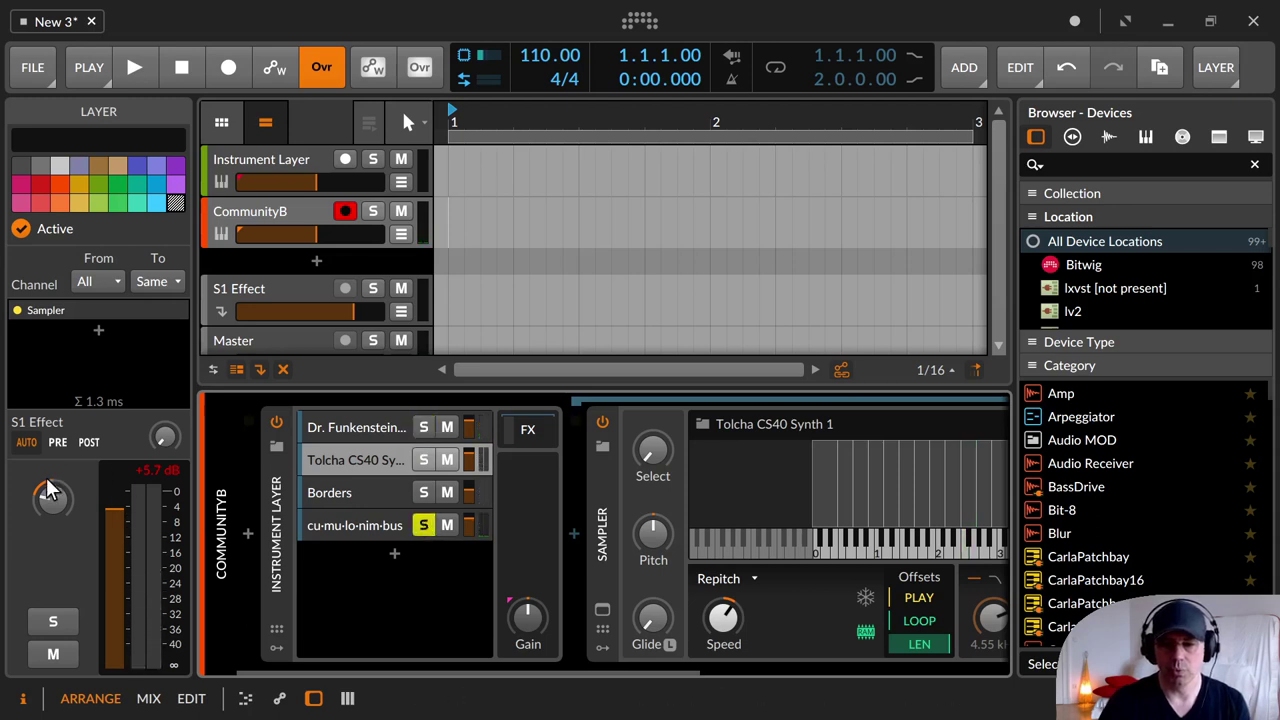
Bring the Tolcha CS40 layer's pan back towards the centre, and pan the cu-mu-lo-nim-bus layer right to about 42 % with its solo cleared
drag(53, 505, 53, 475)
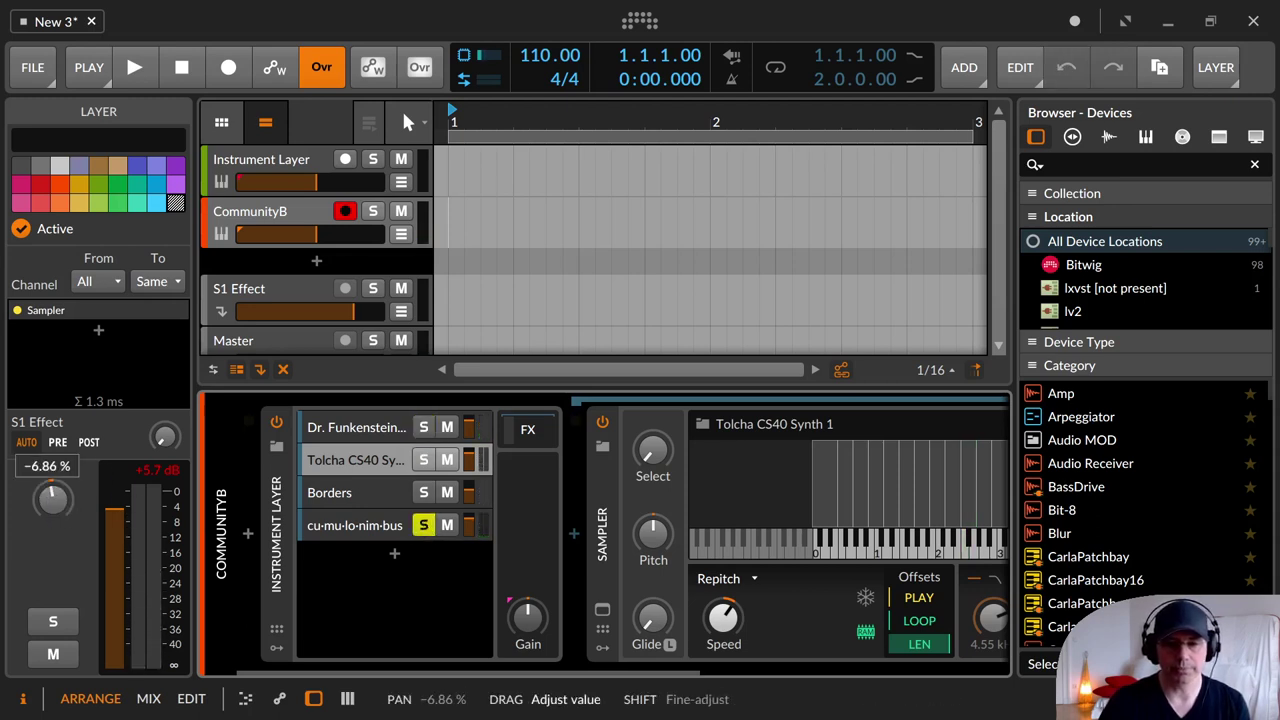
click(340, 525)
drag(55, 508, 55, 480)
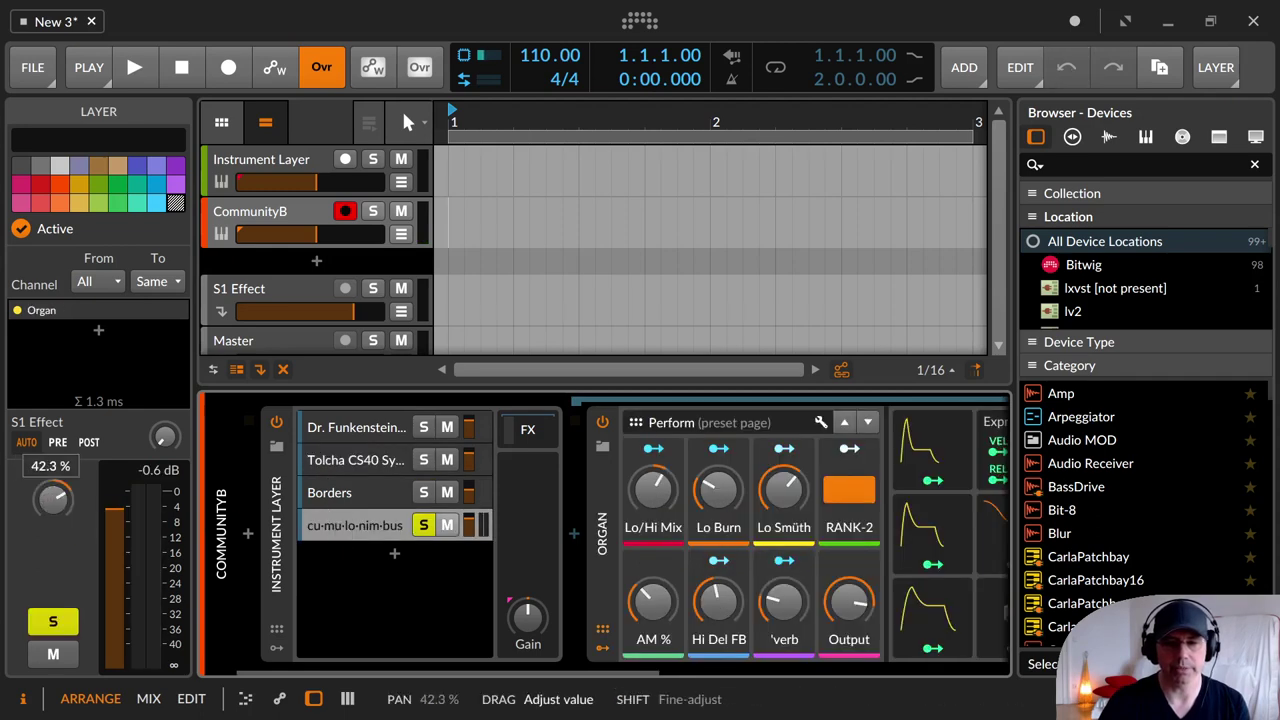
click(424, 526)
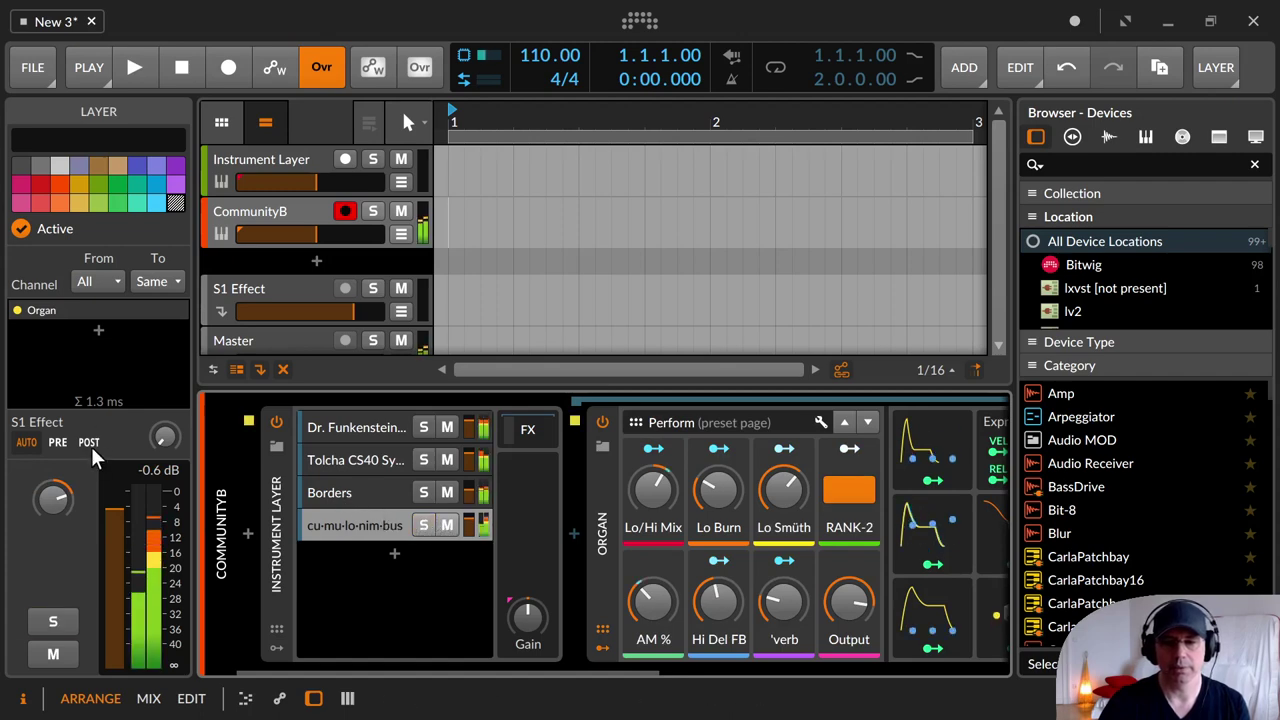
With the Tolcha CS40 layer selected, view the Instrument Layer's FX chain and test its output gain, leaving it at the default 0.0 dB
click(365, 459)
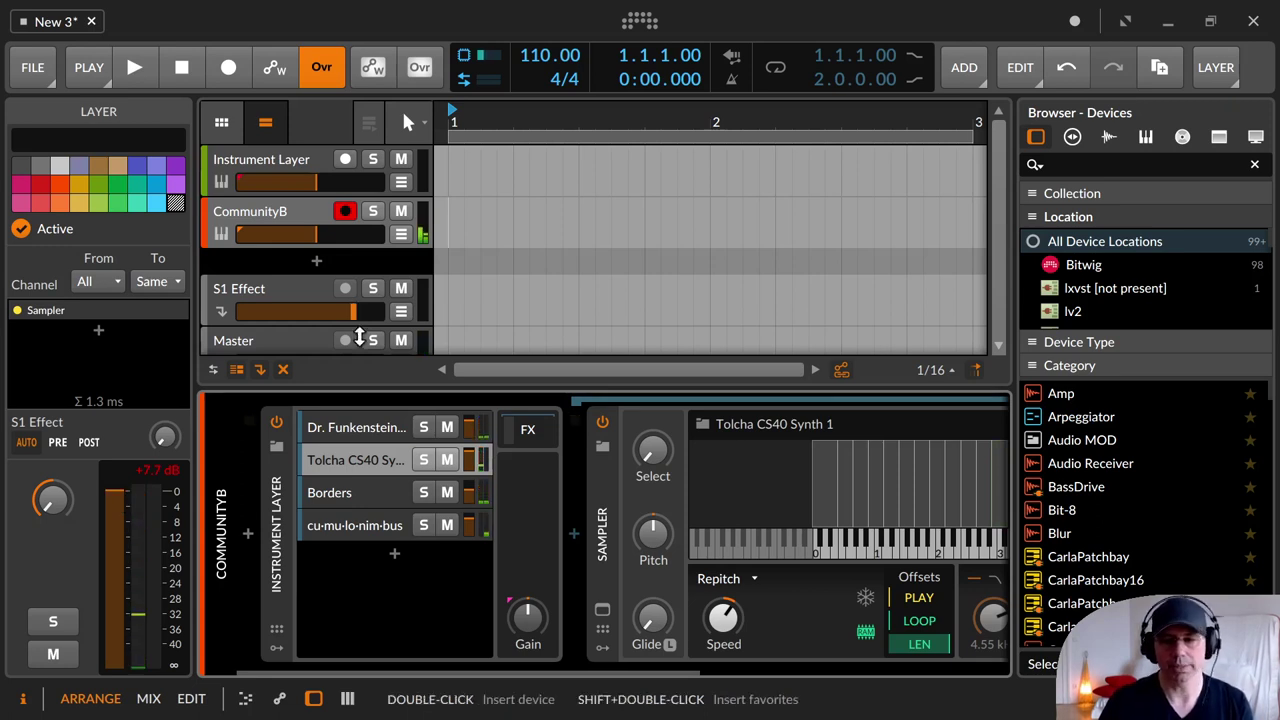
click(540, 432)
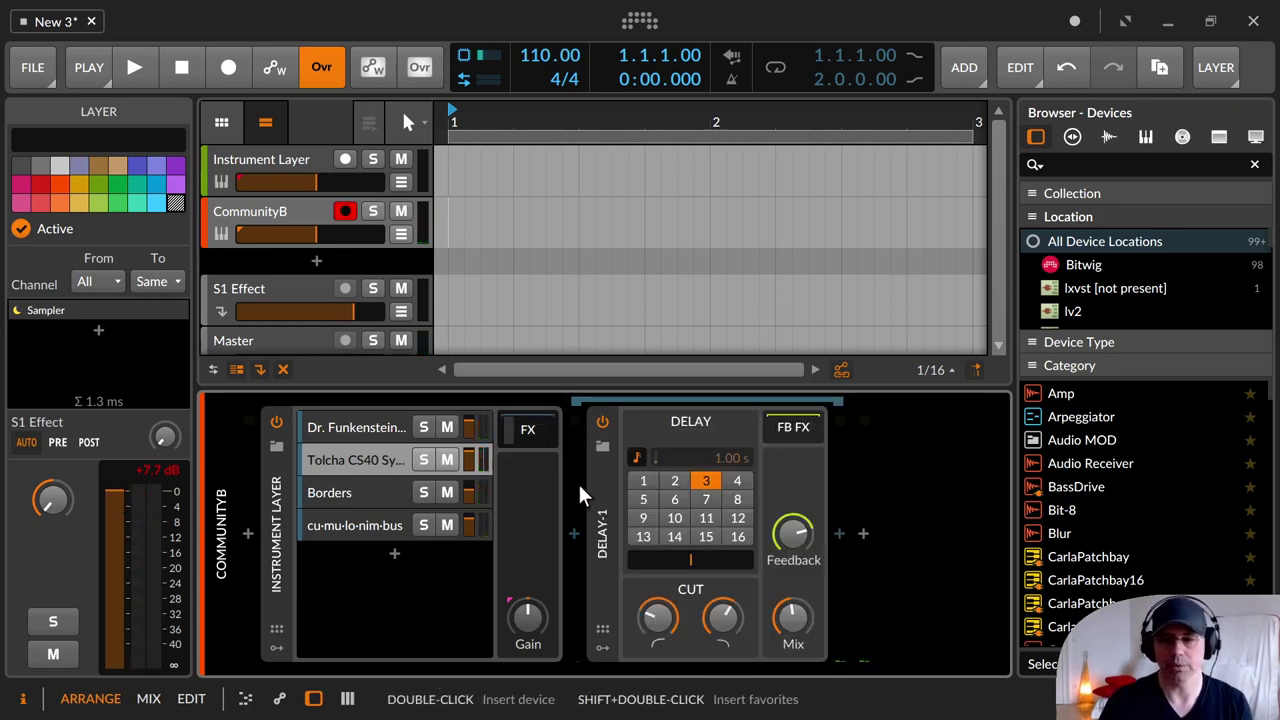
click(532, 427)
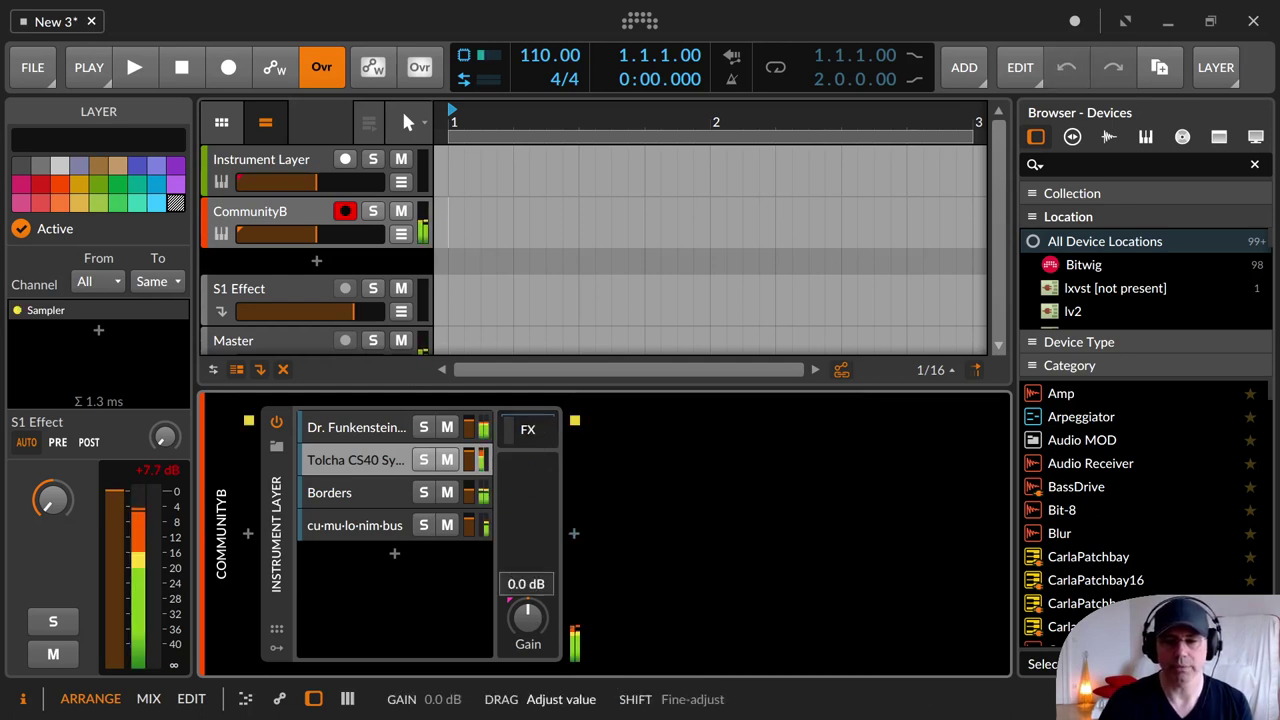
mouse_move(527, 617)
mouse_down()
mouse_move(527, 662)
mouse_move(527, 614)
mouse_up()
double_click(533, 620)
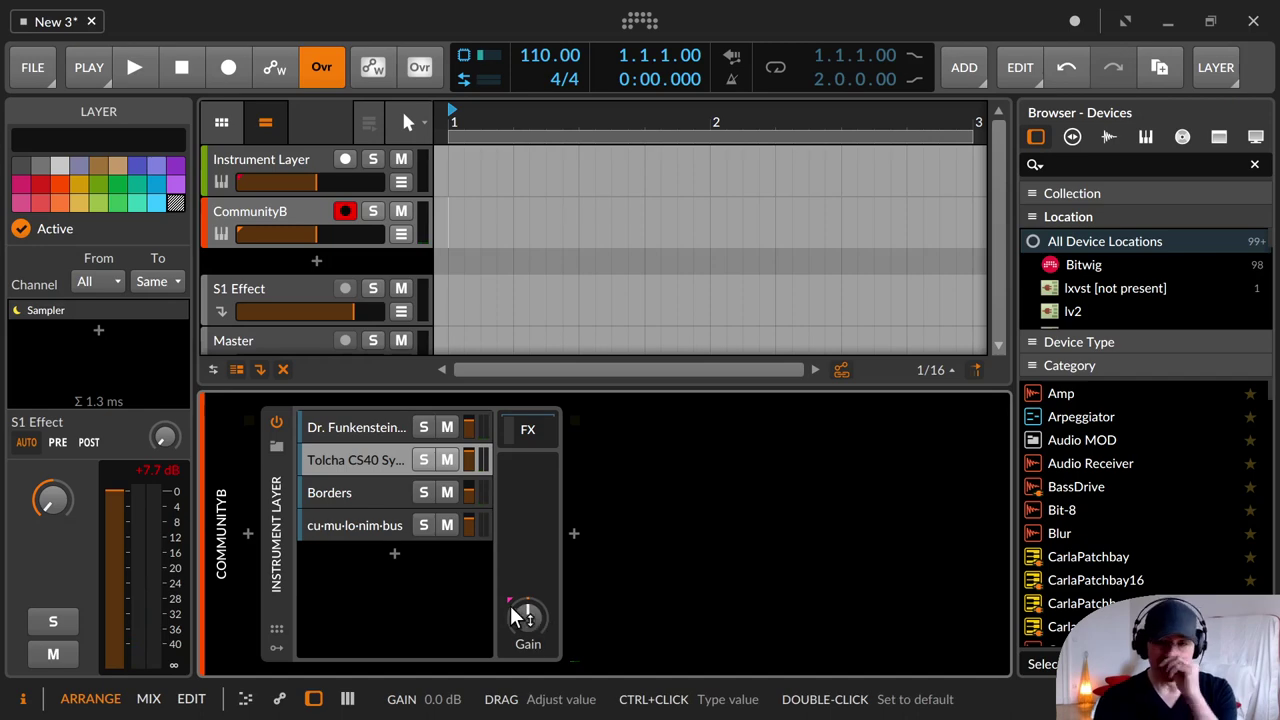
Open the preset replacement browser for the Instrument Layer track's device and audition Bassist and Stranger and Brothaz Pluck 1
click(275, 165)
click(277, 448)
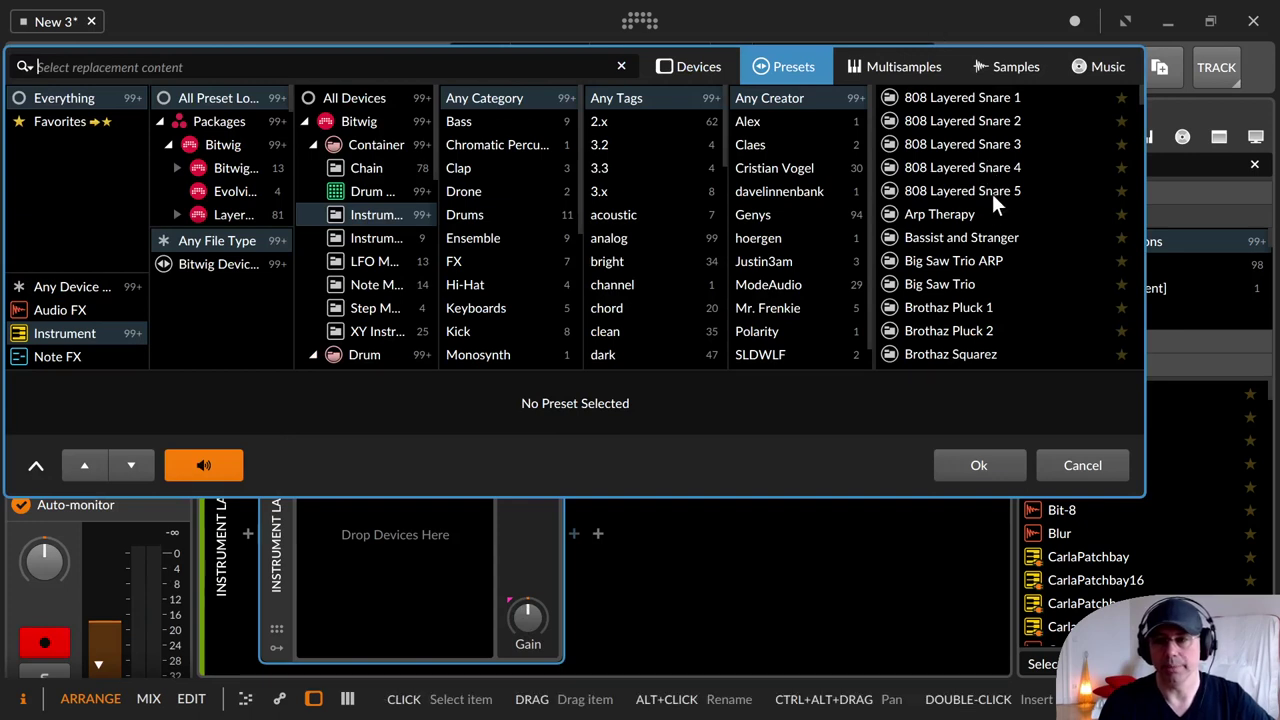
click(996, 240)
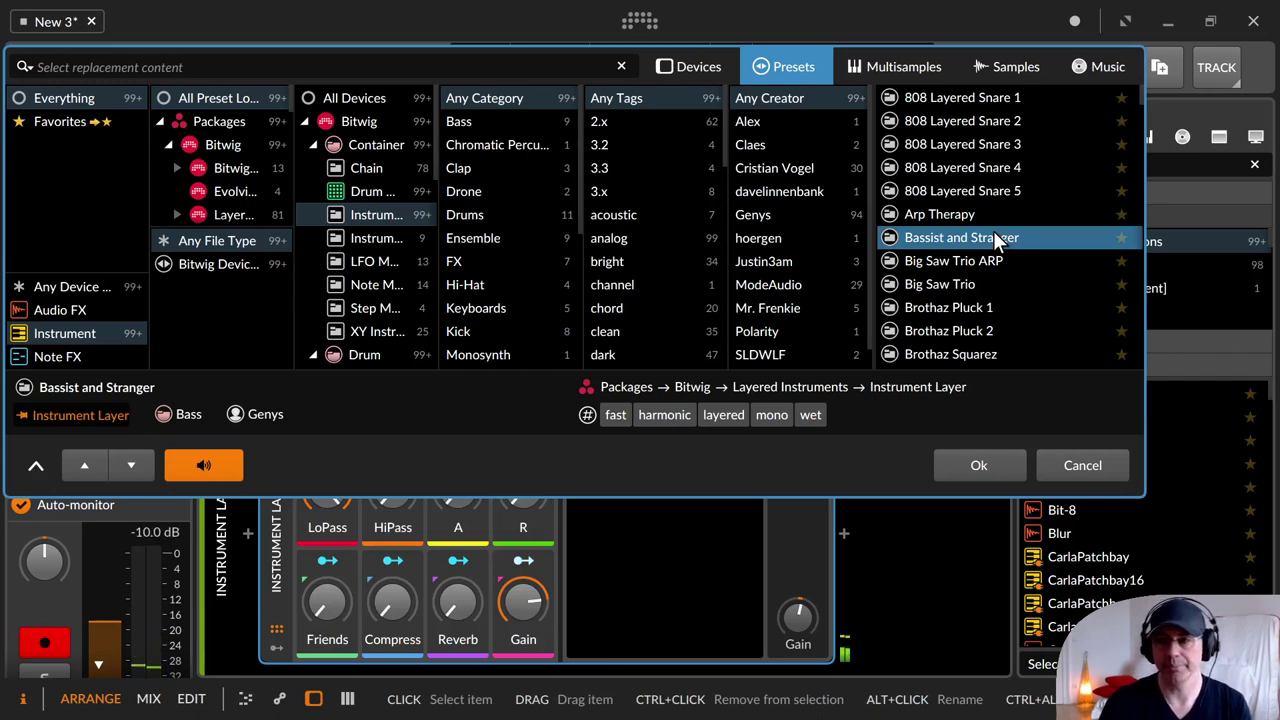
click(989, 313)
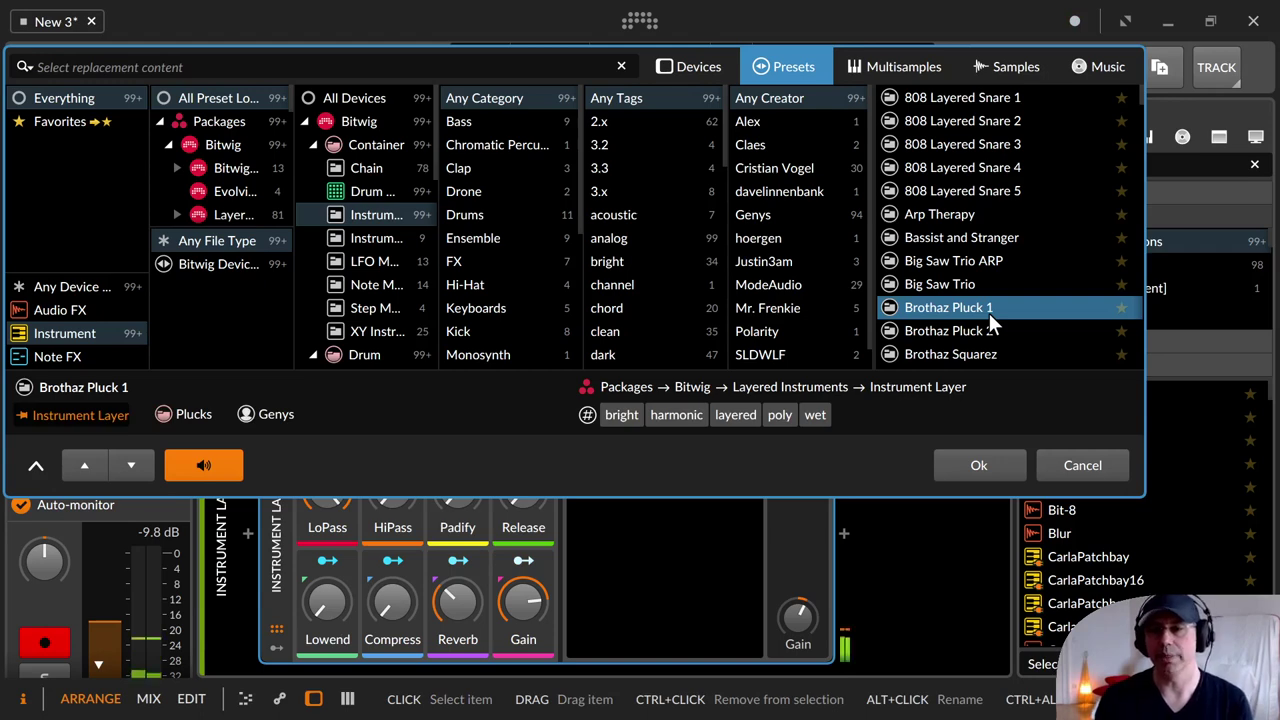
Audition Electric String Organ, Electric String Orchestra FX2 and Farfisa SyntOrchestra Space 1, and cancel the preset replacement
scroll(997, 345, down, 8)
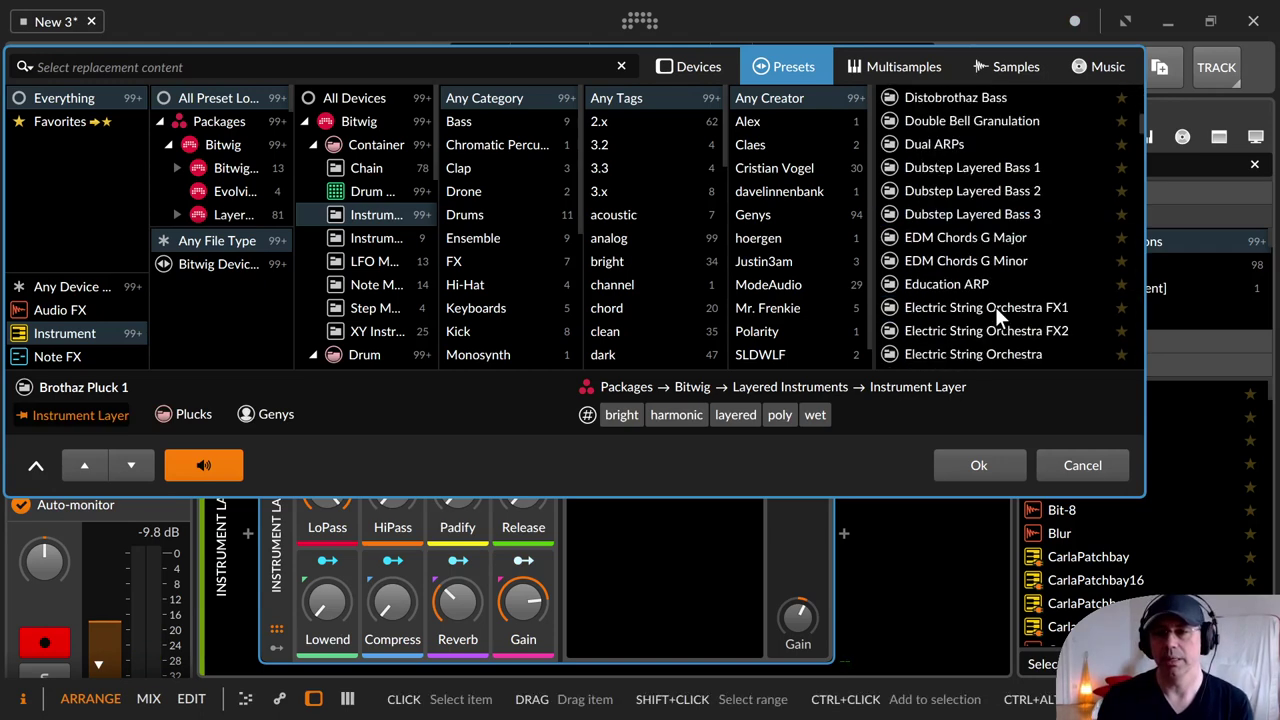
click(970, 292)
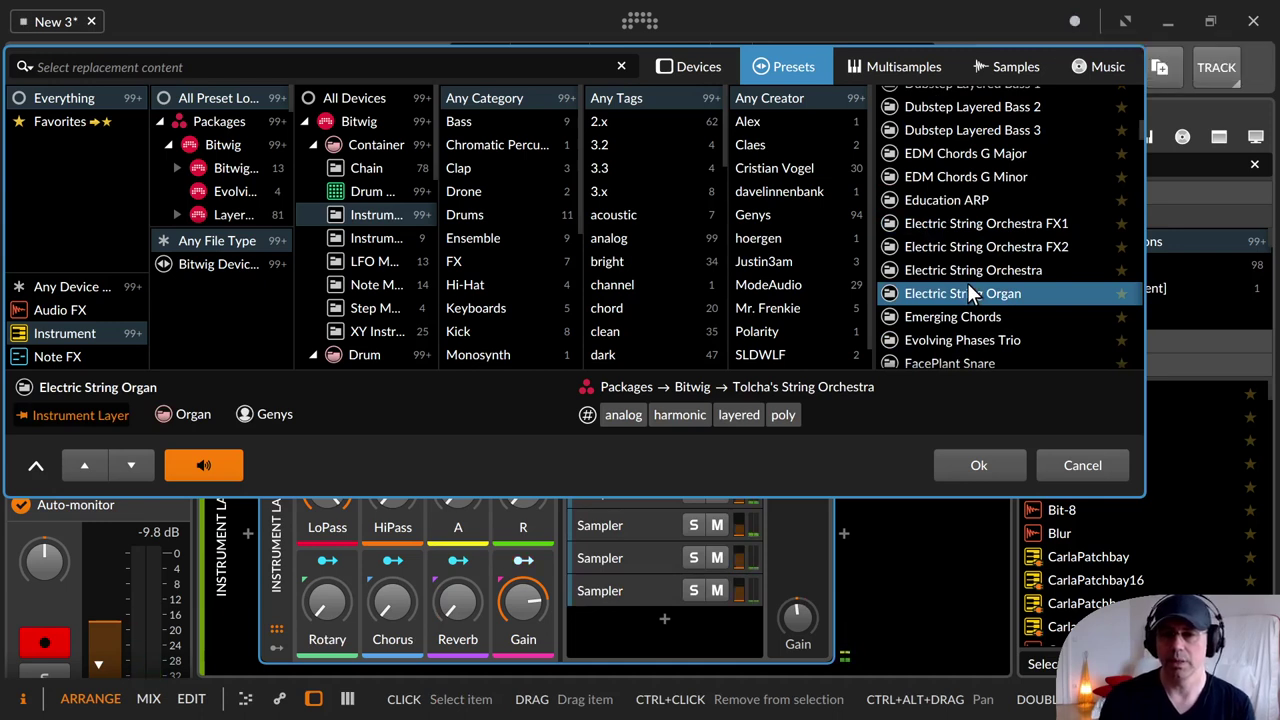
click(976, 248)
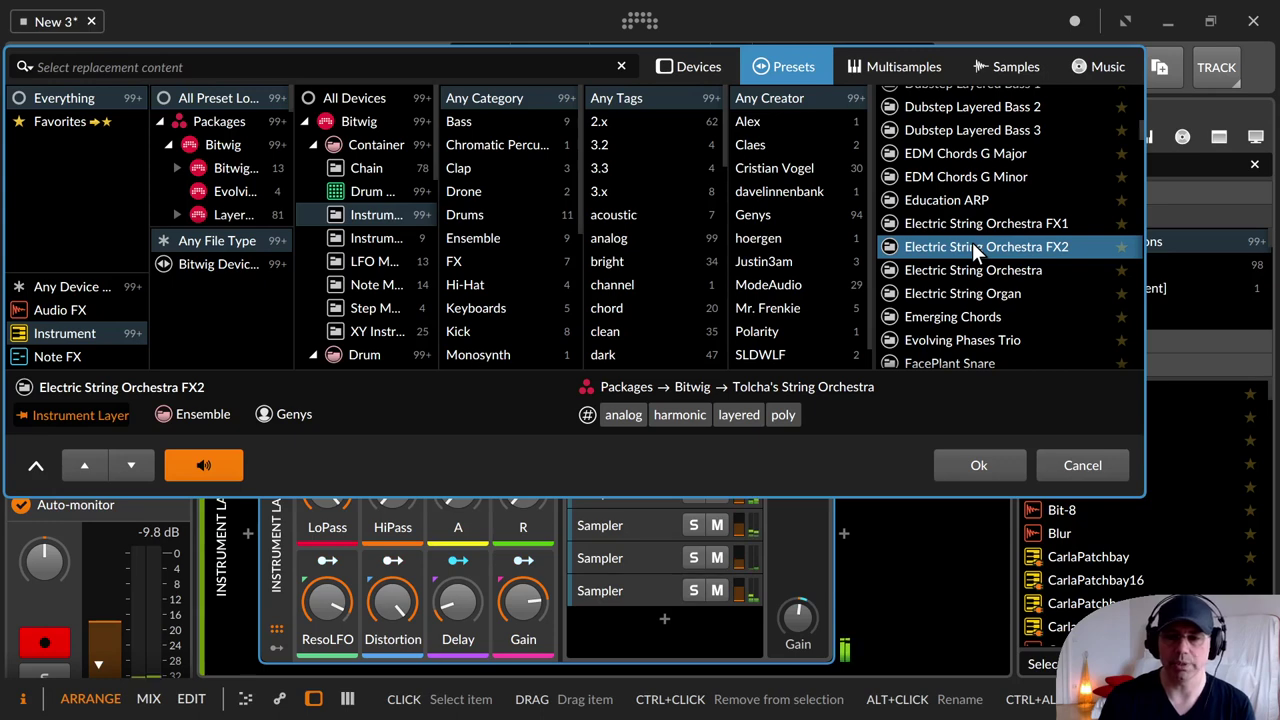
scroll(960, 290, down, 5)
click(975, 285)
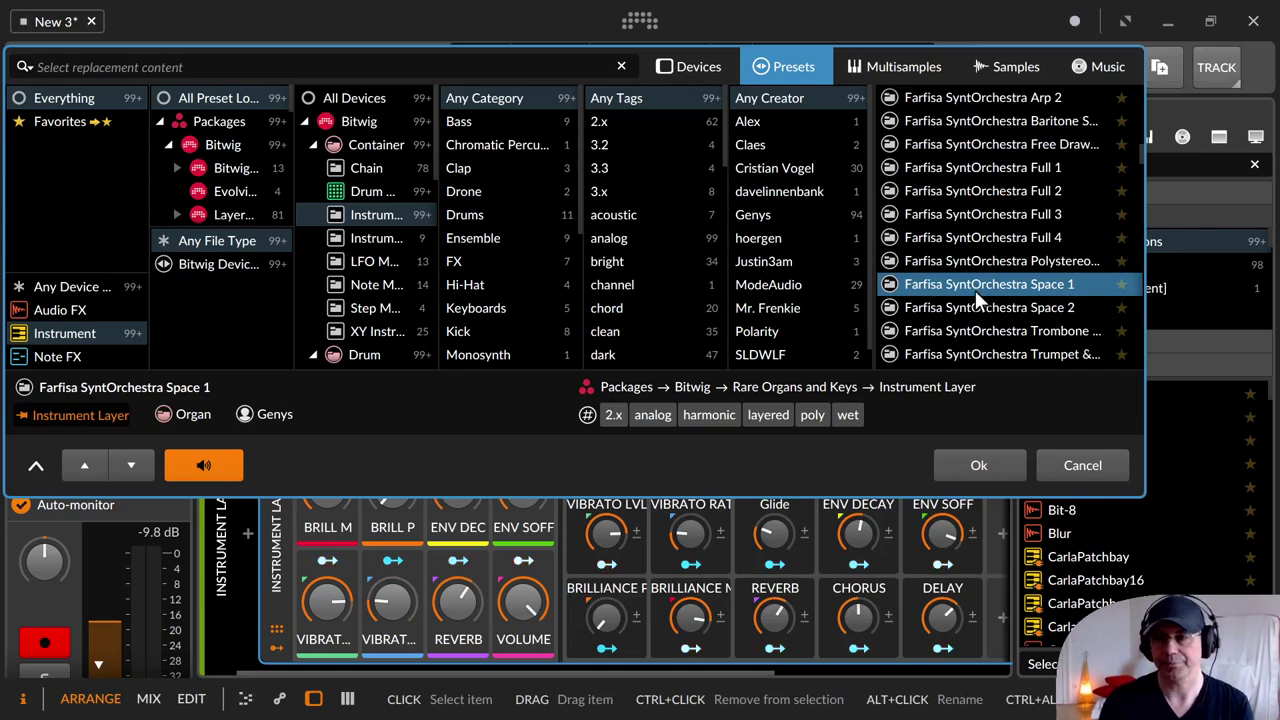
click(1080, 470)
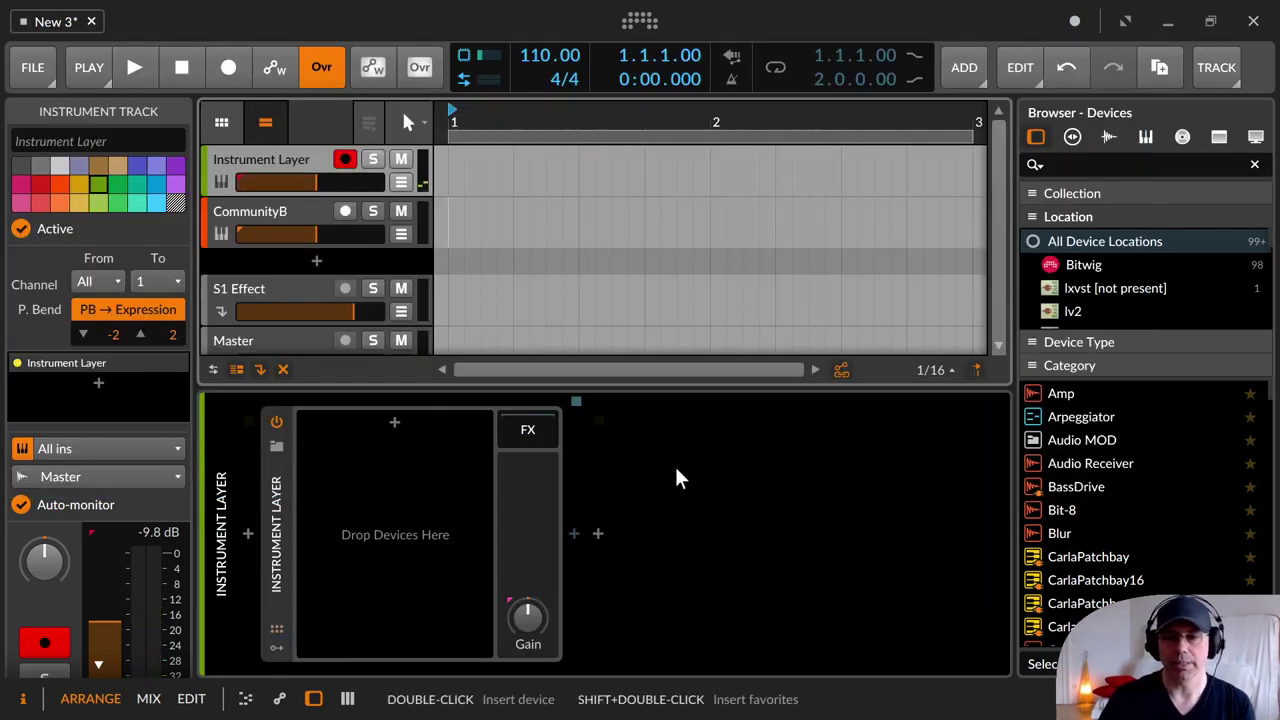